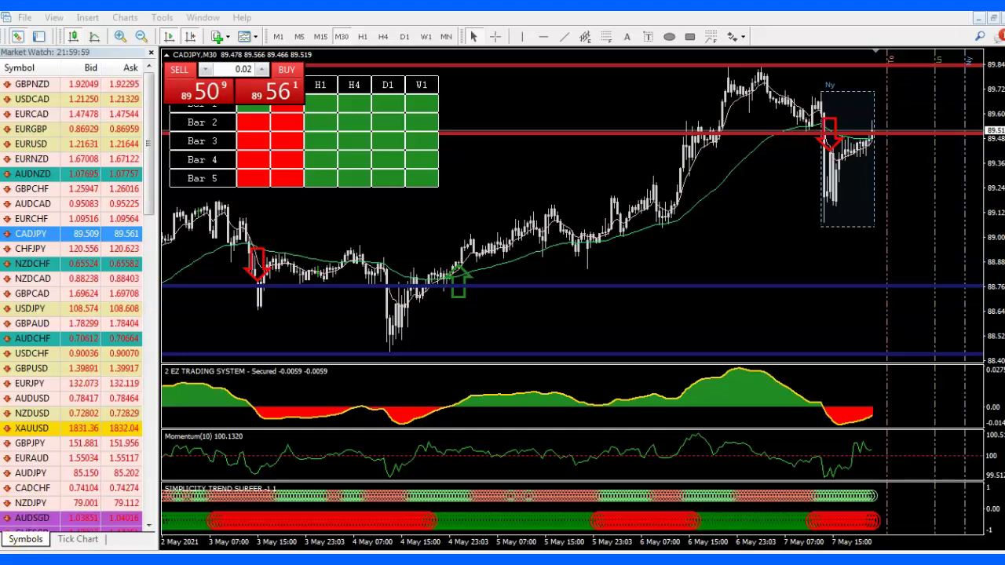
Hide the one-click trading panel on the CADJPY chart and compress the chart's vertical price scale.
click(166, 55)
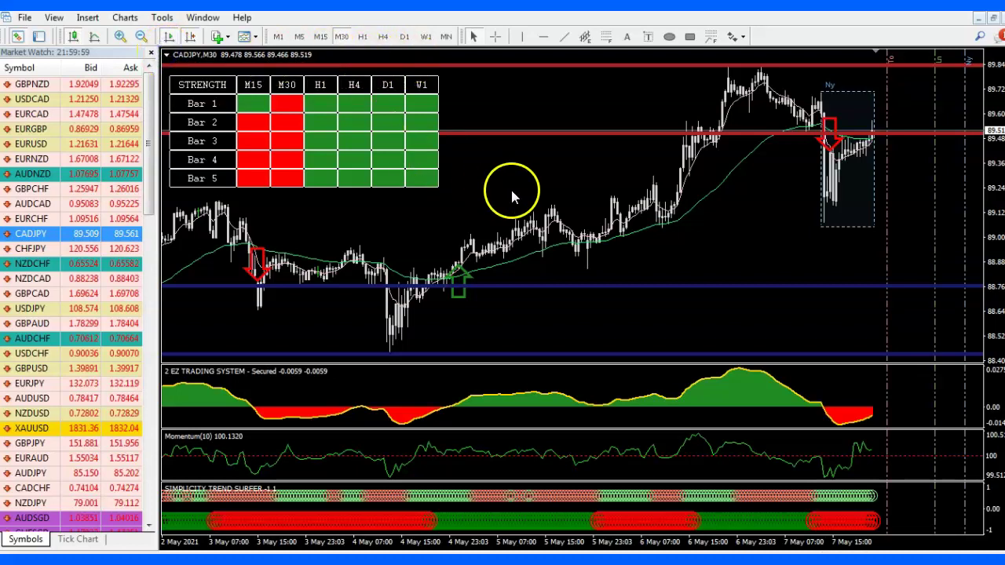
mouse_move(990, 177)
mouse_down()
mouse_move(995, 212)
mouse_move(997, 178)
mouse_up()
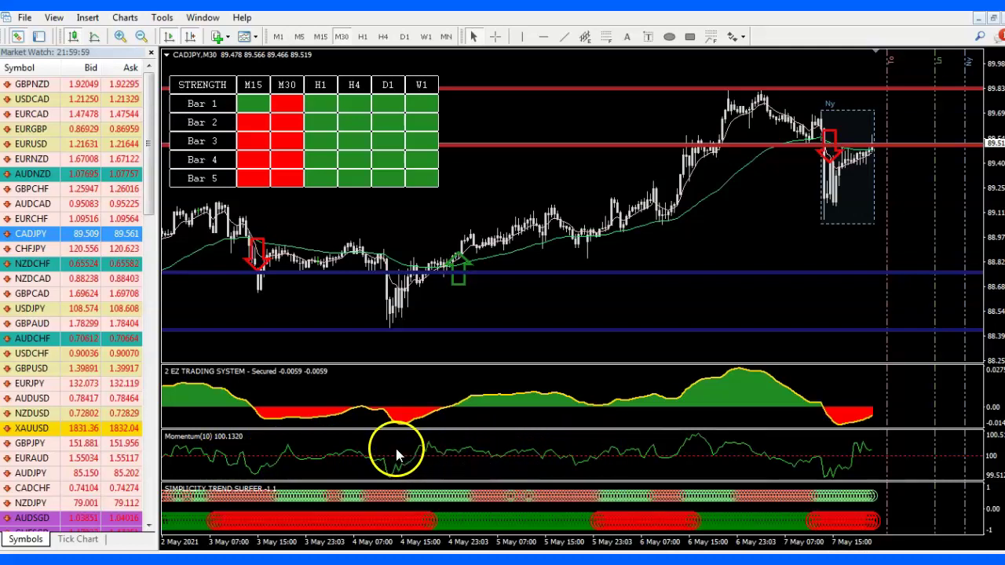
Browse the insertable indicator categories and locate Momentum among the oscillators.
click(90, 18)
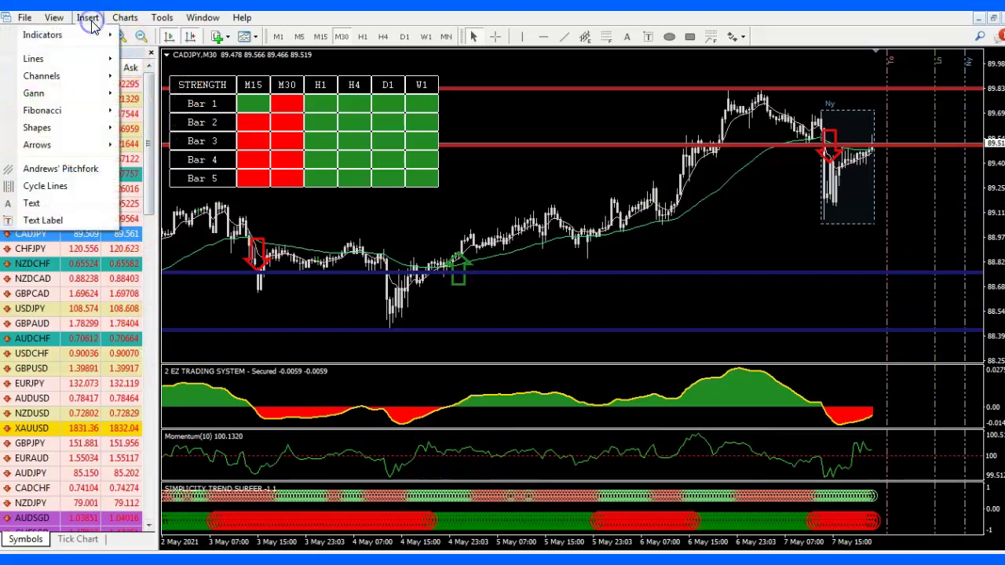
mouse_move(93, 41)
mouse_move(182, 144)
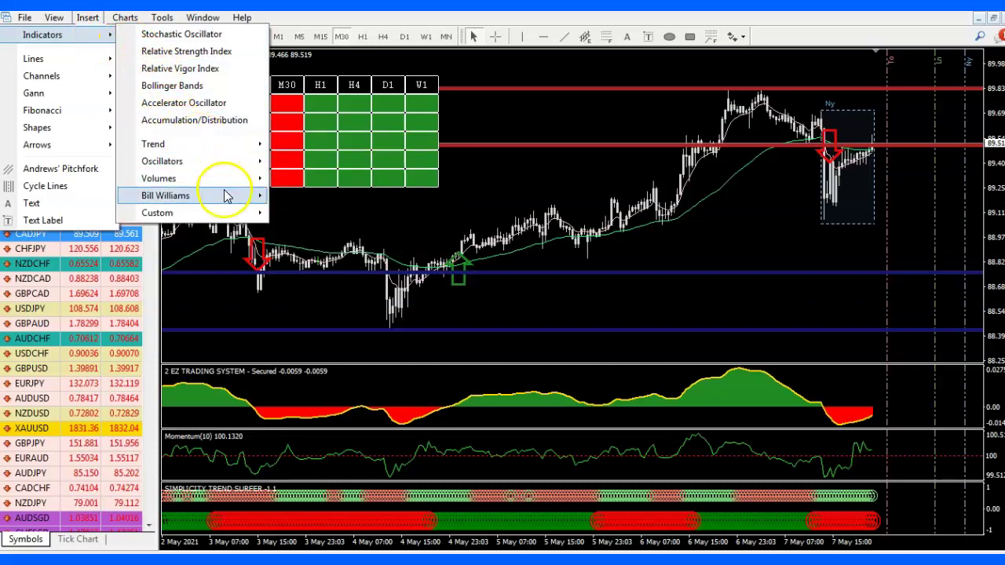
mouse_move(230, 186)
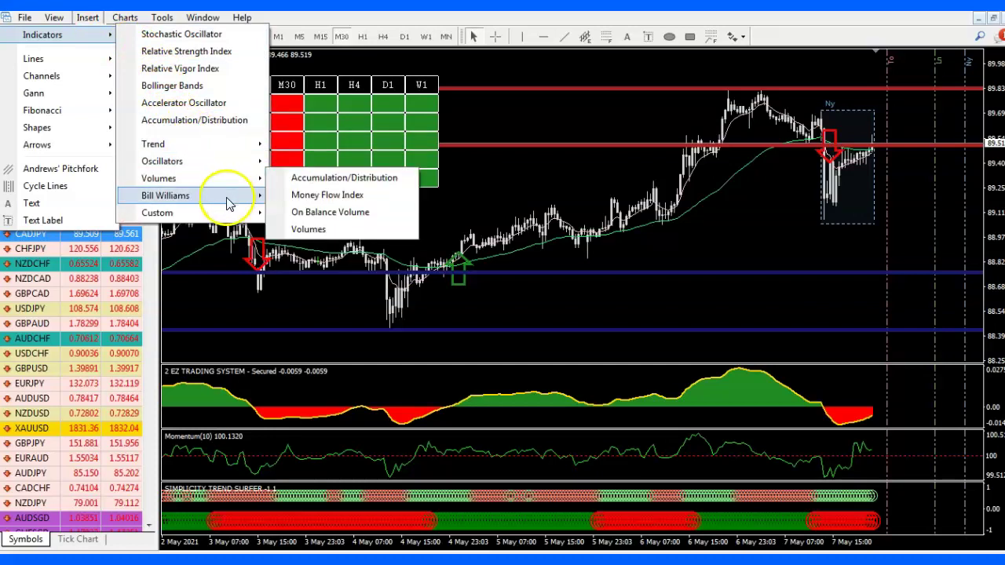
mouse_move(232, 205)
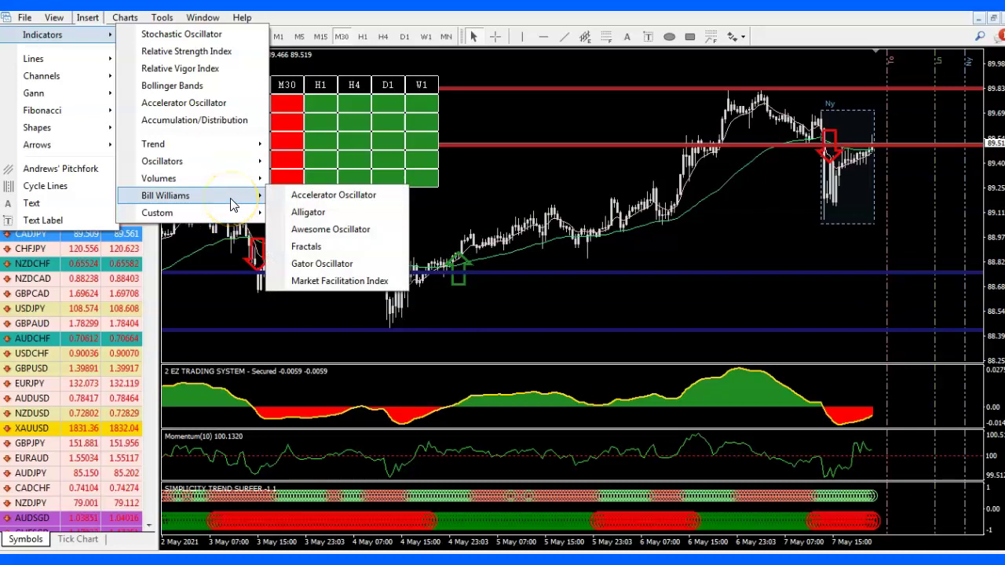
mouse_move(240, 168)
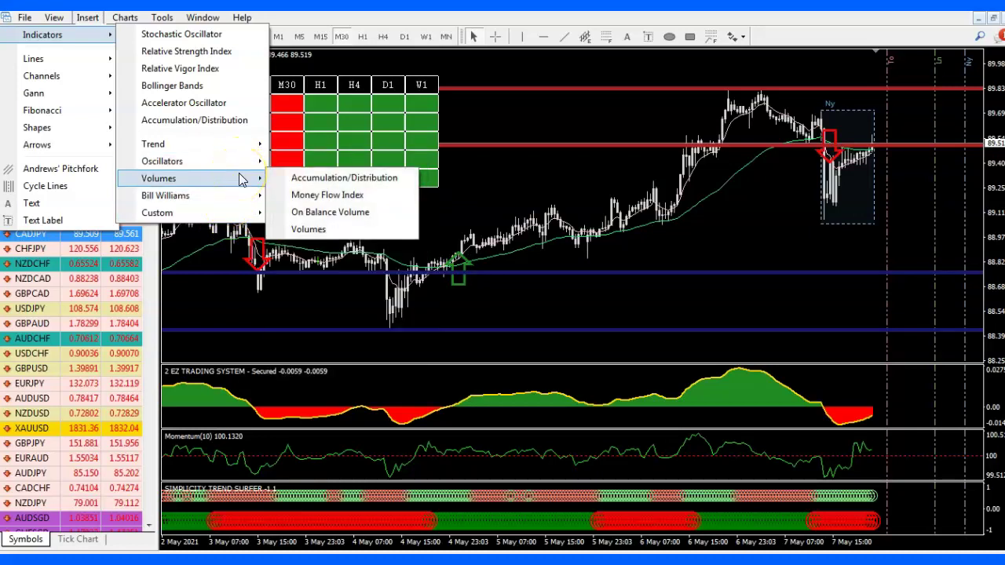
click(243, 168)
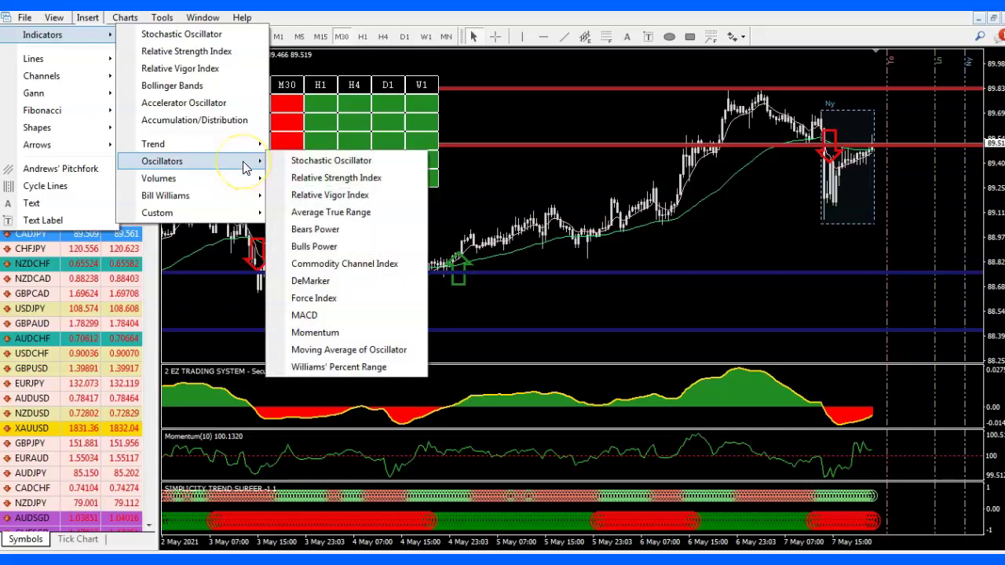
click(333, 334)
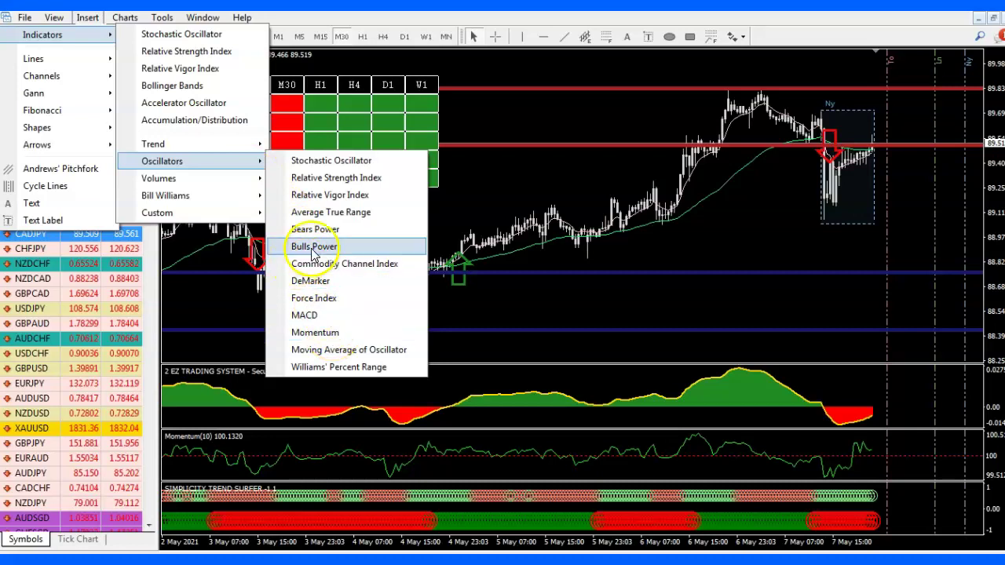
Open the settings of the Momentum indicator applied to the CADJPY chart and review its period and style parameters.
click(124, 18)
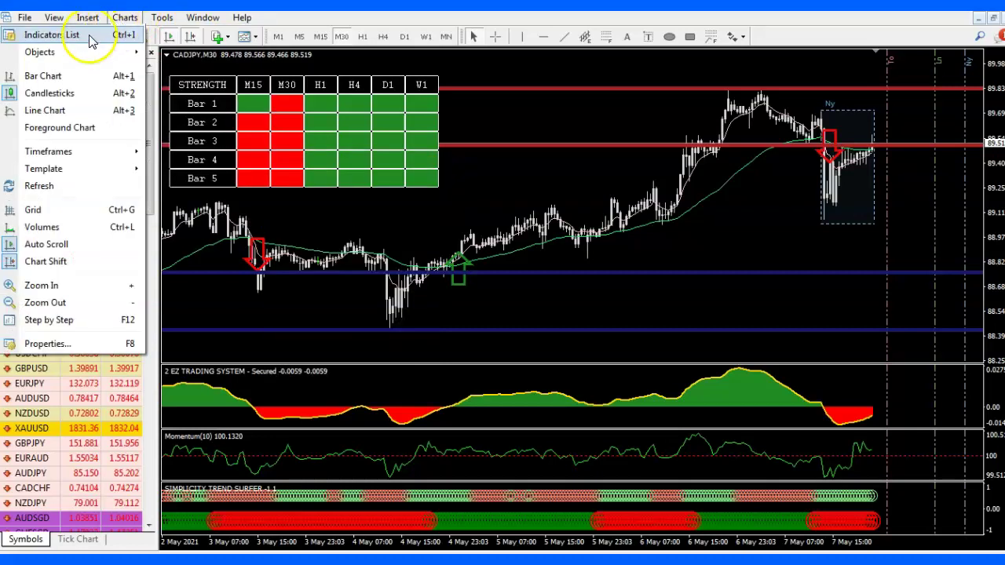
click(86, 35)
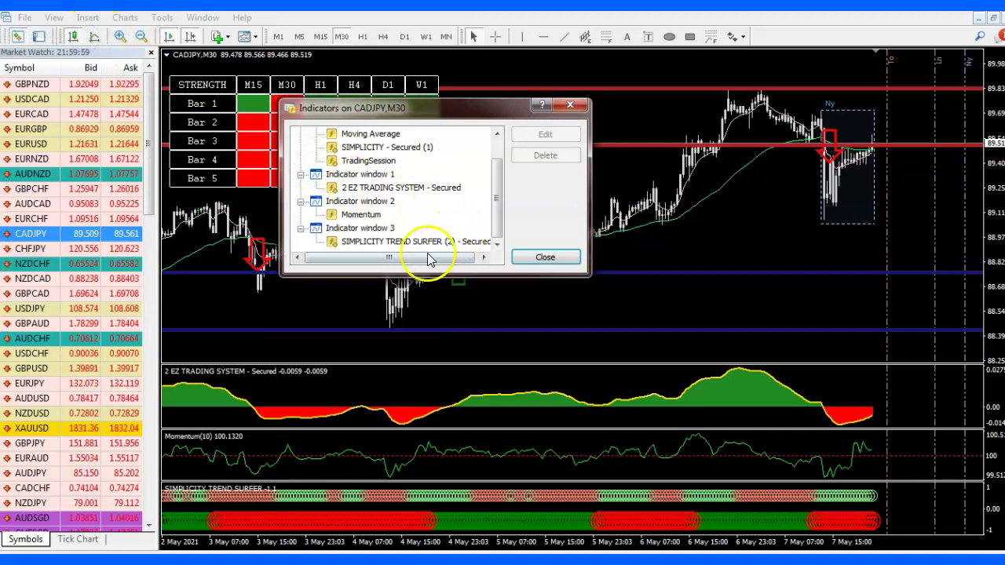
click(363, 215)
click(552, 136)
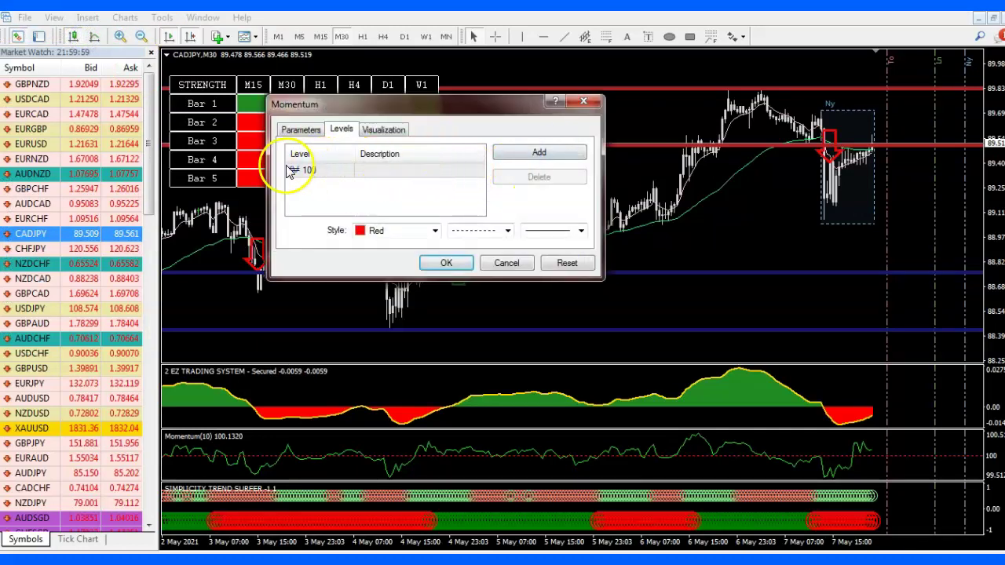
click(316, 136)
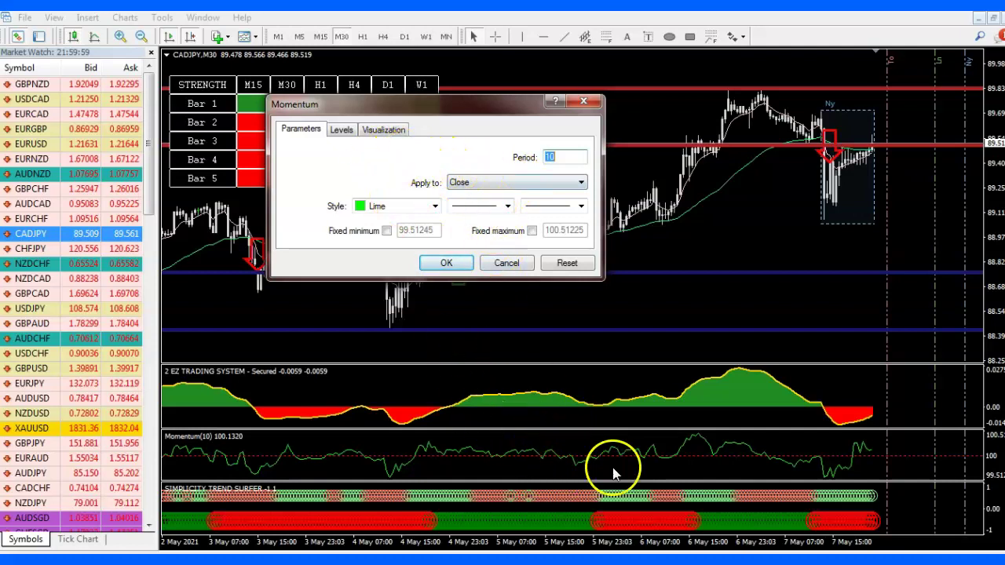
Set the Momentum indicator's level to 100, apply the settings and close the chart's indicator list.
click(342, 130)
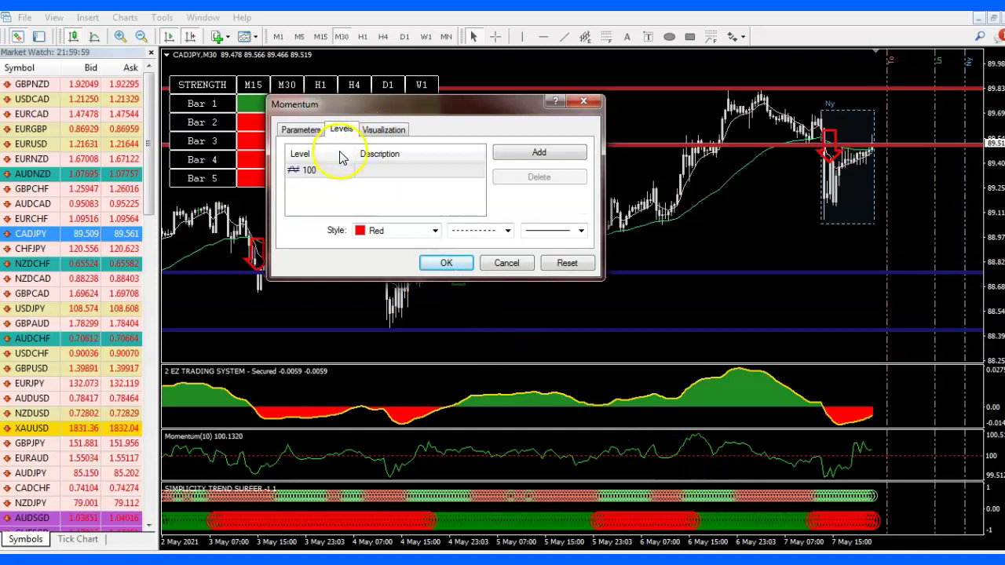
click(321, 177)
click(330, 179)
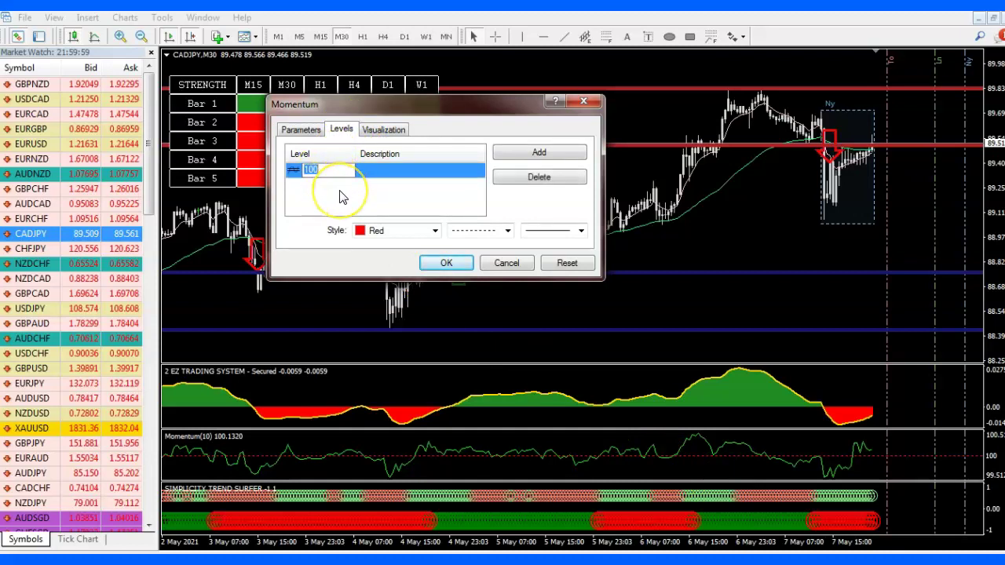
key(BackSpace)
text(100)
click(463, 267)
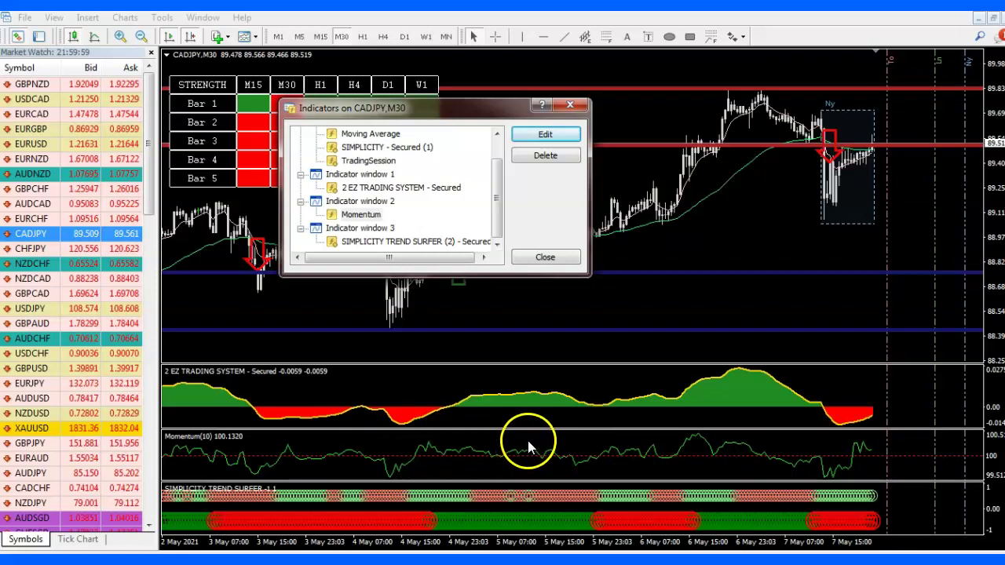
click(544, 256)
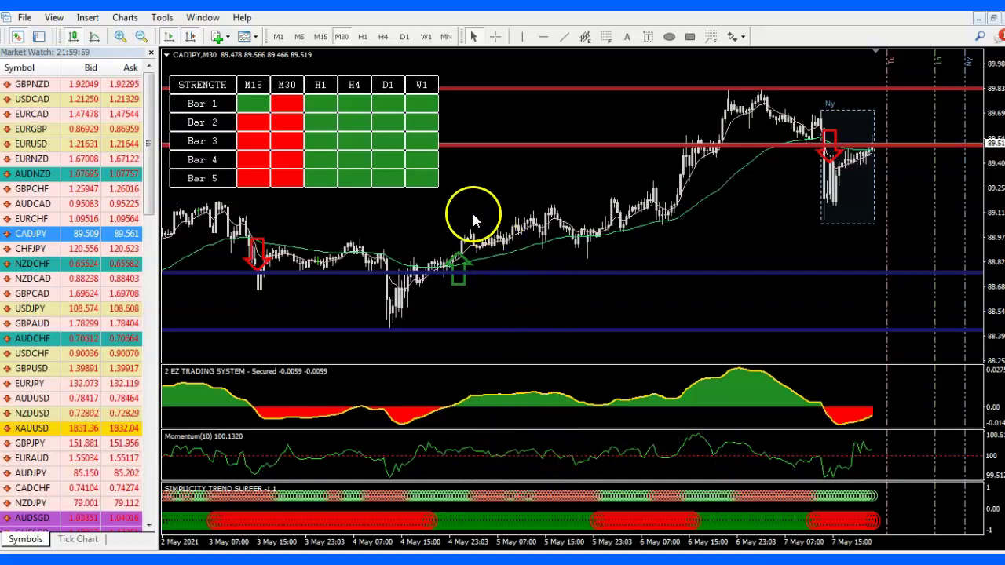
Load GBPNZD into the chart and compress its price scale until the trade's stop-loss line fits in view.
click(146, 126)
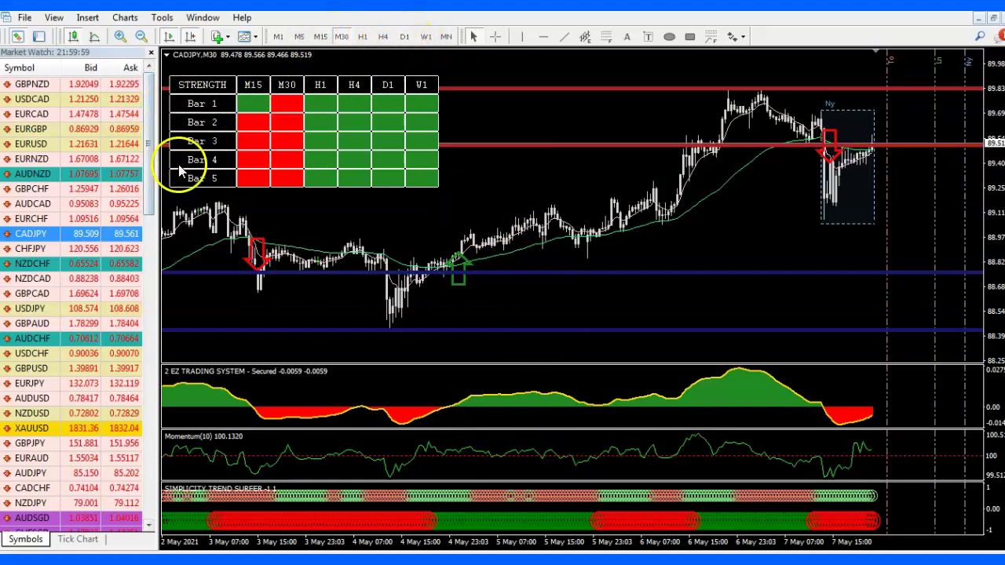
click(43, 86)
drag(46, 93, 309, 202)
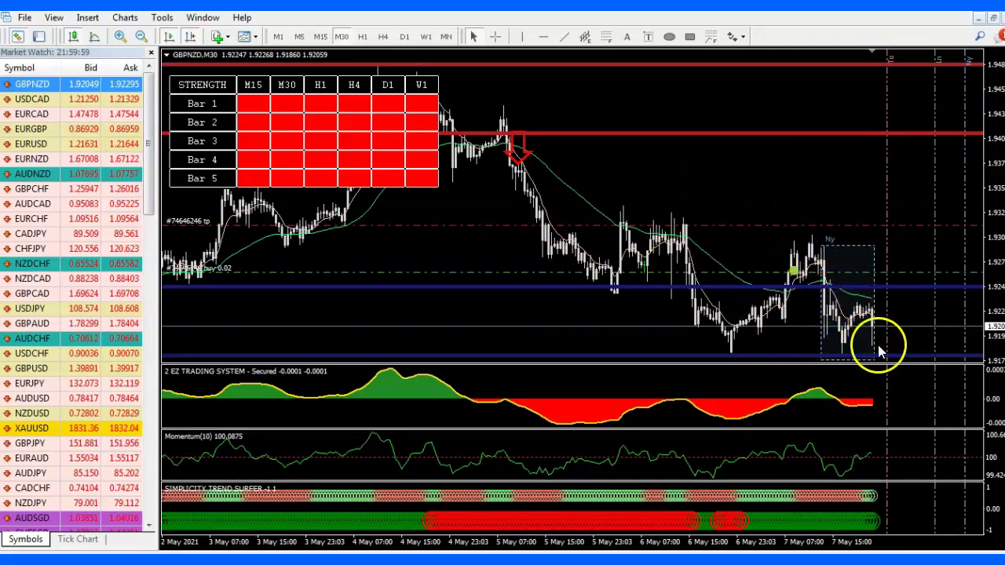
drag(991, 213, 995, 229)
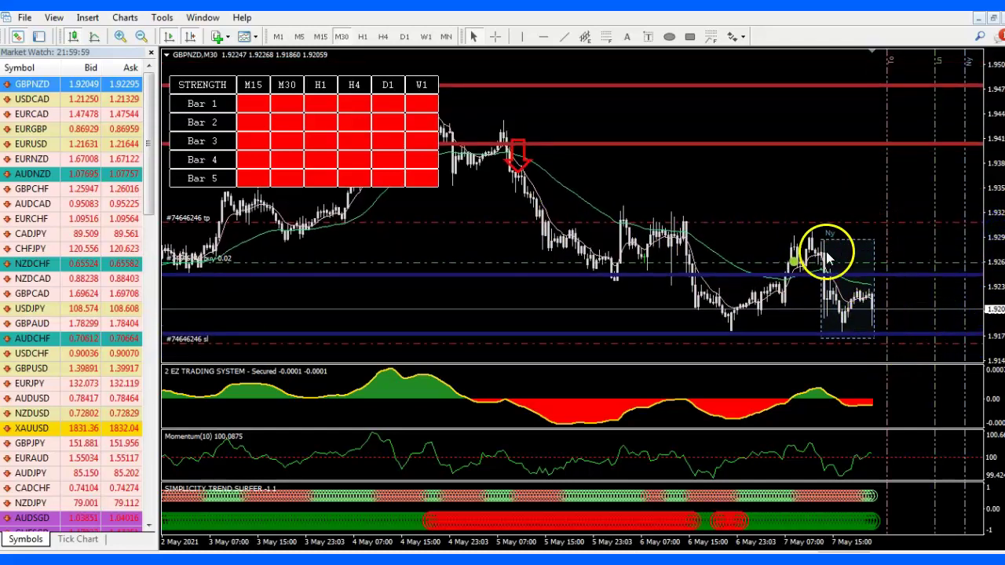
Load USDCAD into the chart and compare its H4 and M30 timeframes, ending on M30.
drag(35, 99, 268, 221)
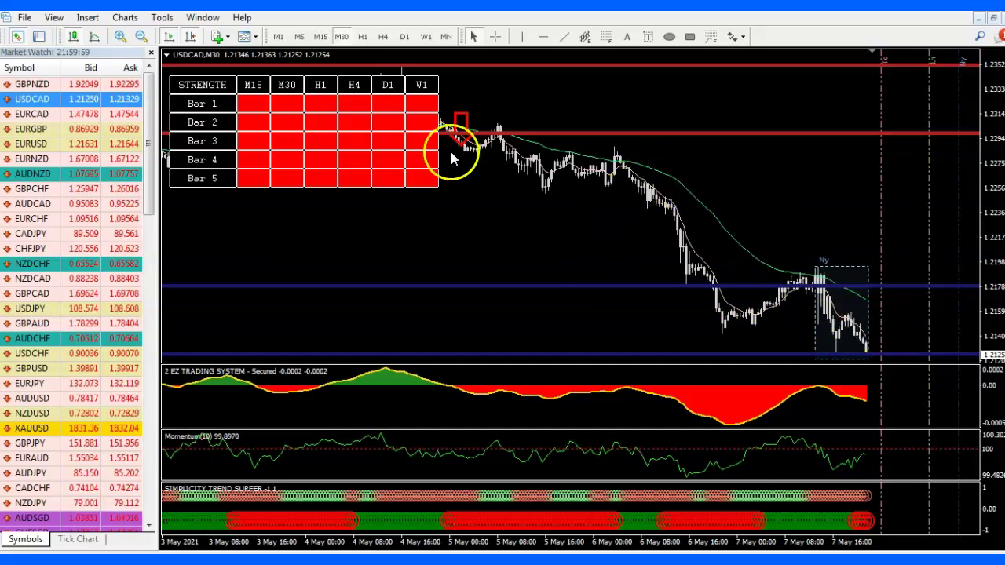
click(383, 37)
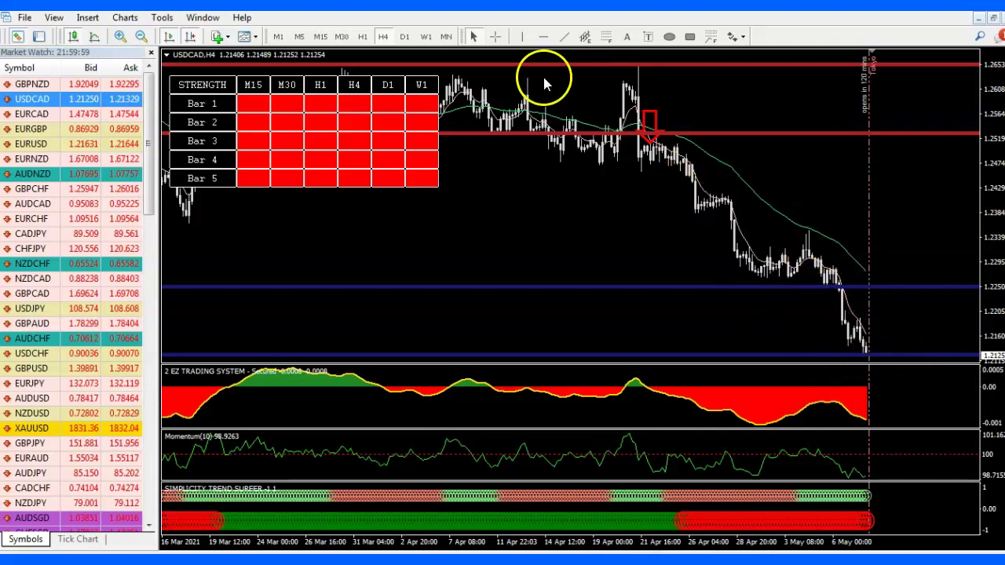
click(341, 37)
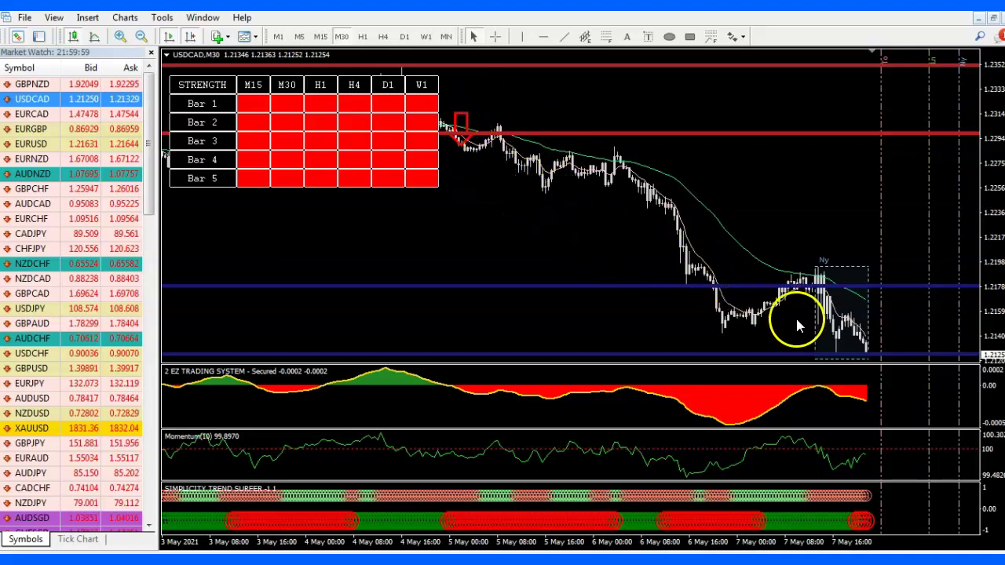
click(382, 36)
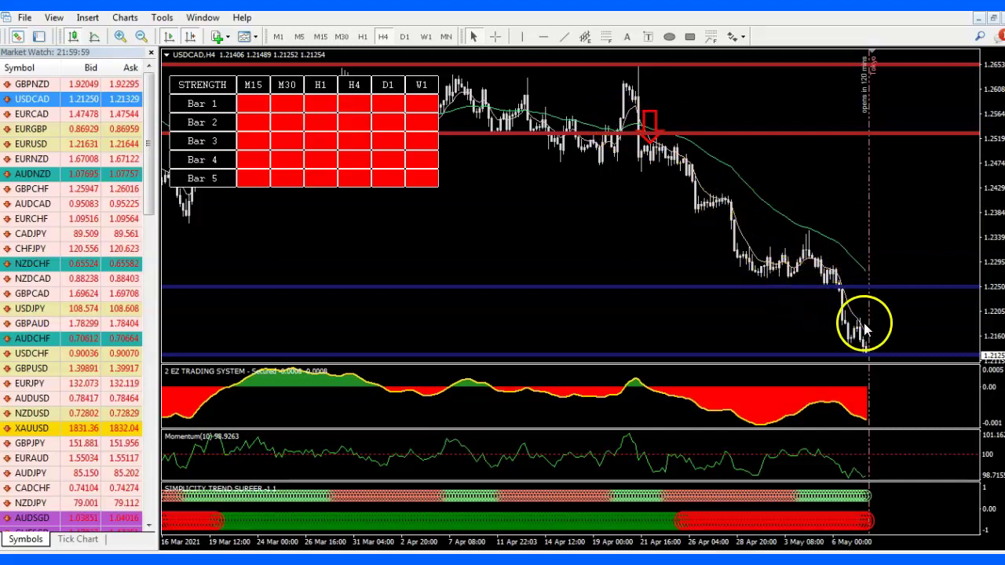
click(342, 37)
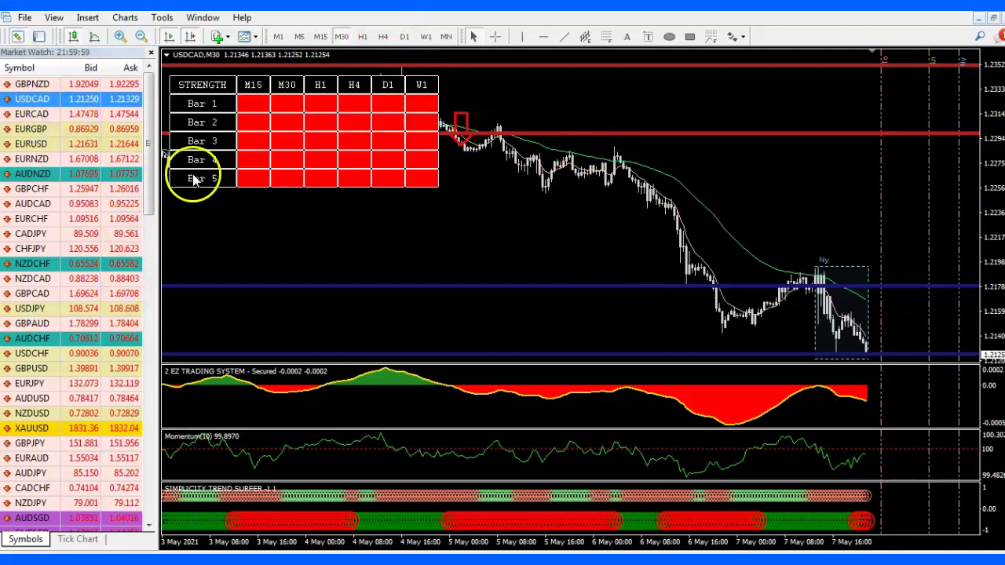
View the EURCAD chart on M30, followed by the EURGBP chart, without placing an order.
click(32, 114)
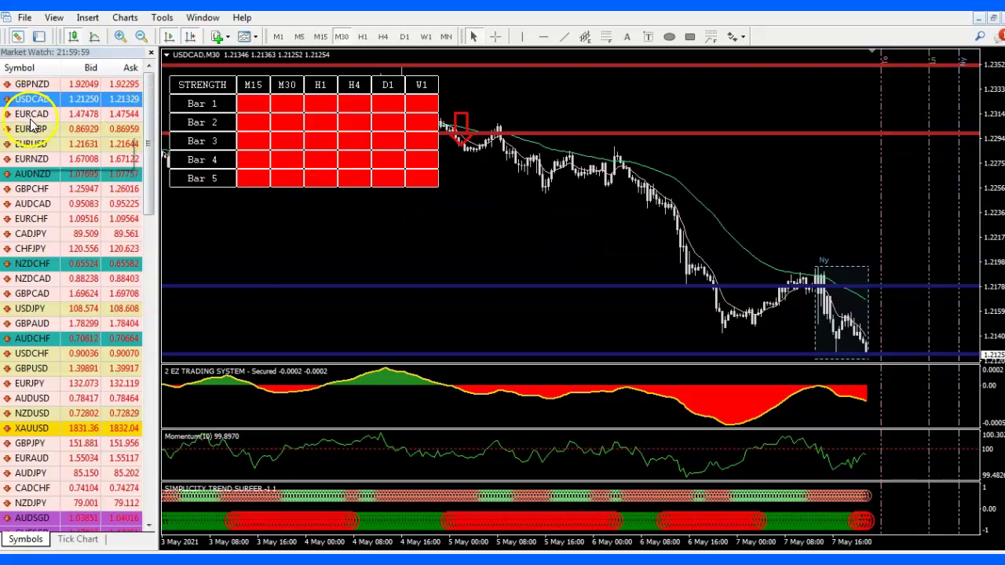
drag(32, 116, 294, 220)
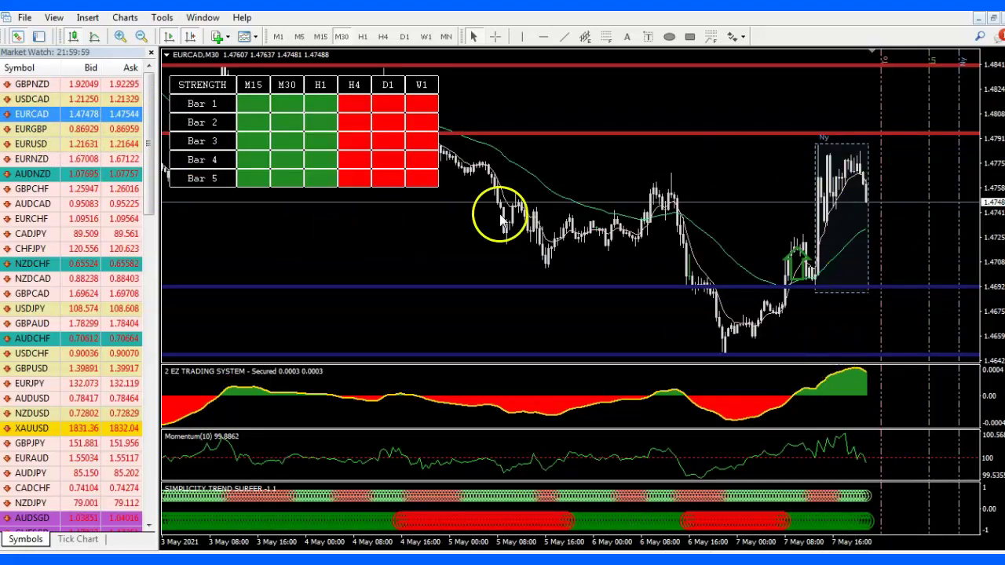
double_click(30, 130)
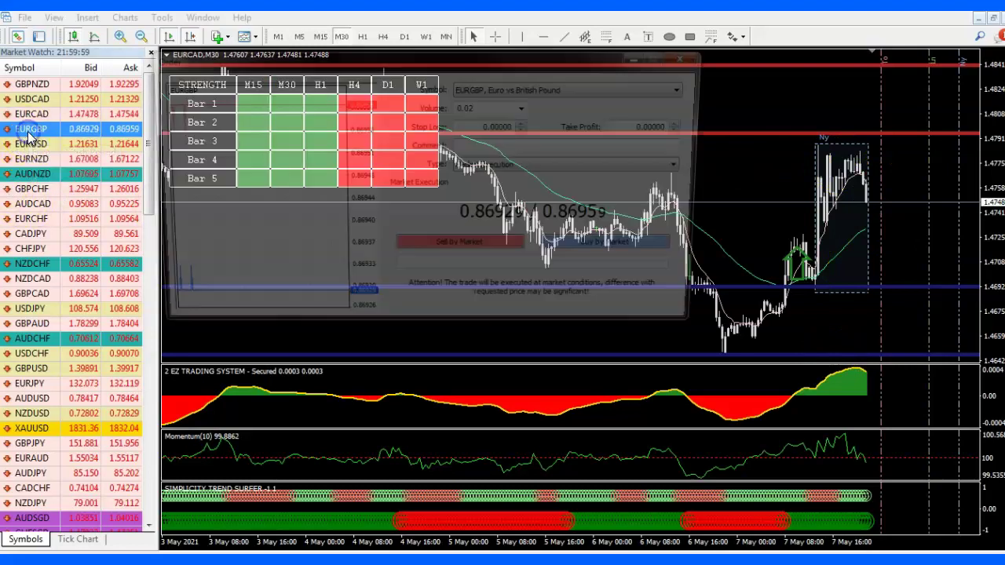
click(695, 58)
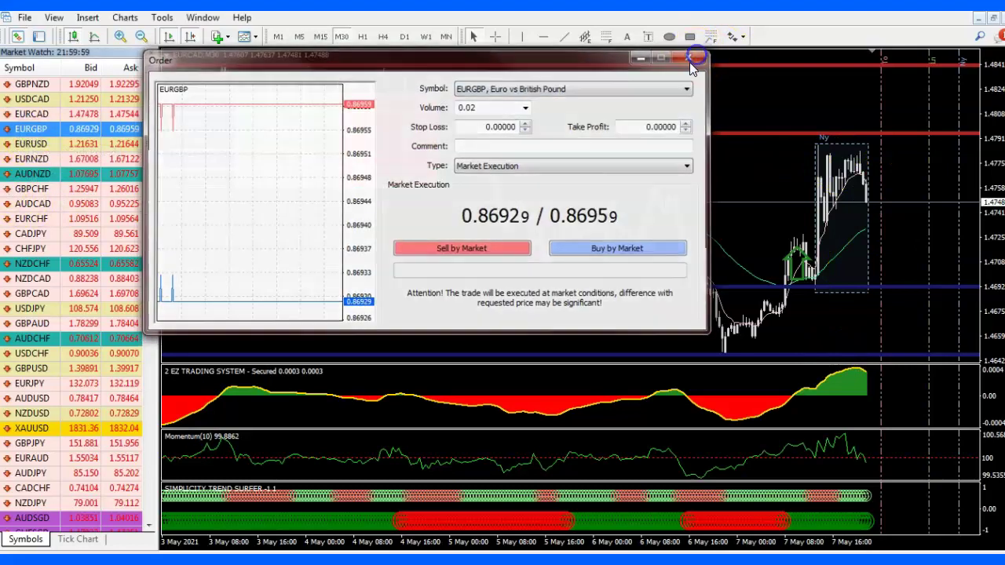
click(38, 131)
drag(38, 132, 210, 229)
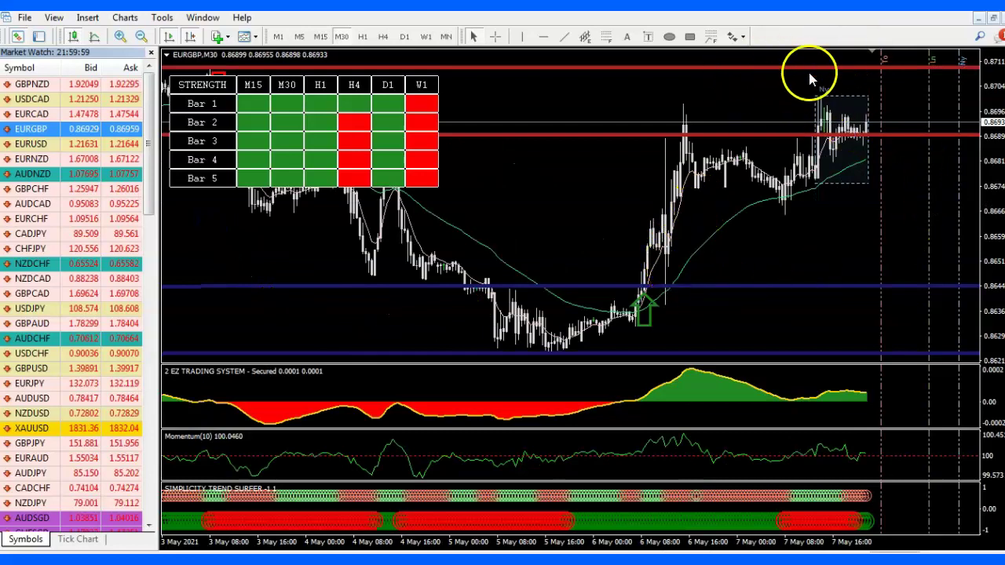
Check EURGBP on H4, move it to the first place in the Market Watch list, and return the chart to M30.
click(384, 36)
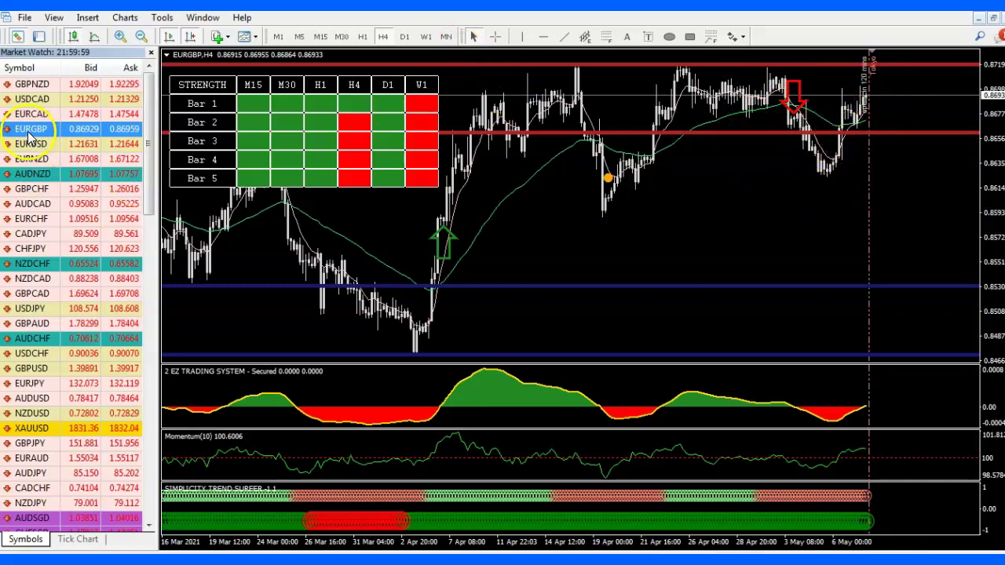
drag(39, 101, 42, 84)
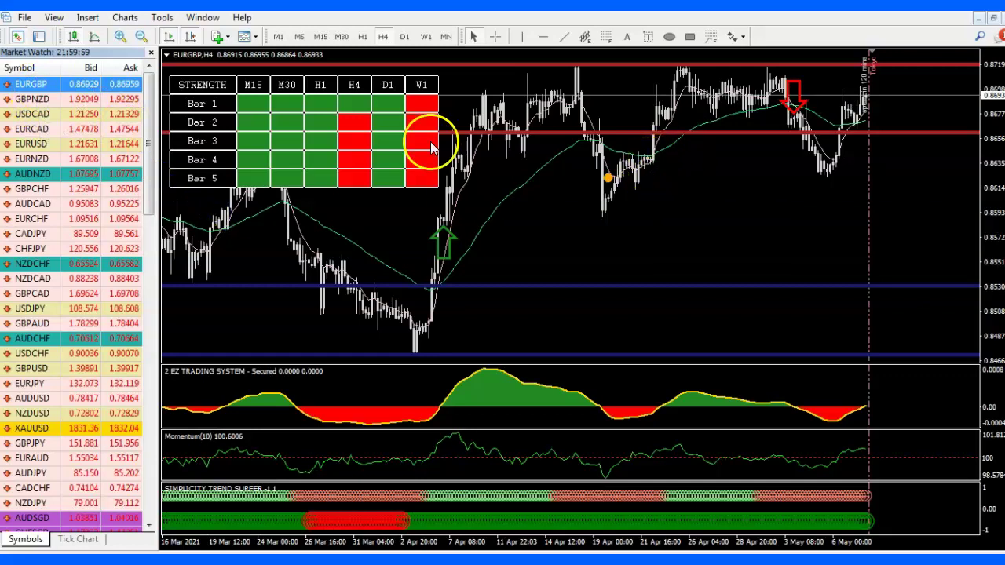
click(341, 37)
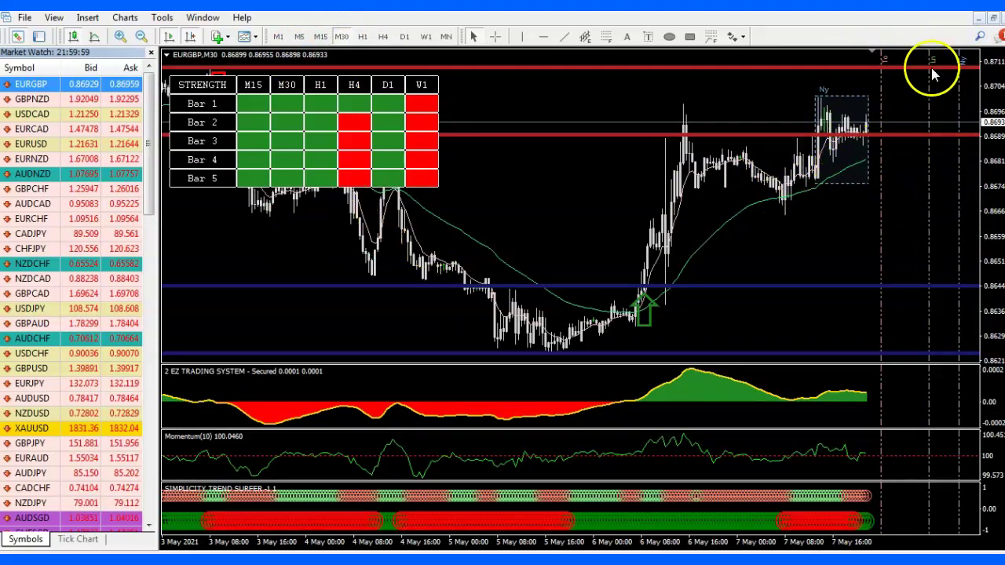
View the GBPNZD chart again on M30, followed by the USDCAD chart.
drag(39, 99, 207, 226)
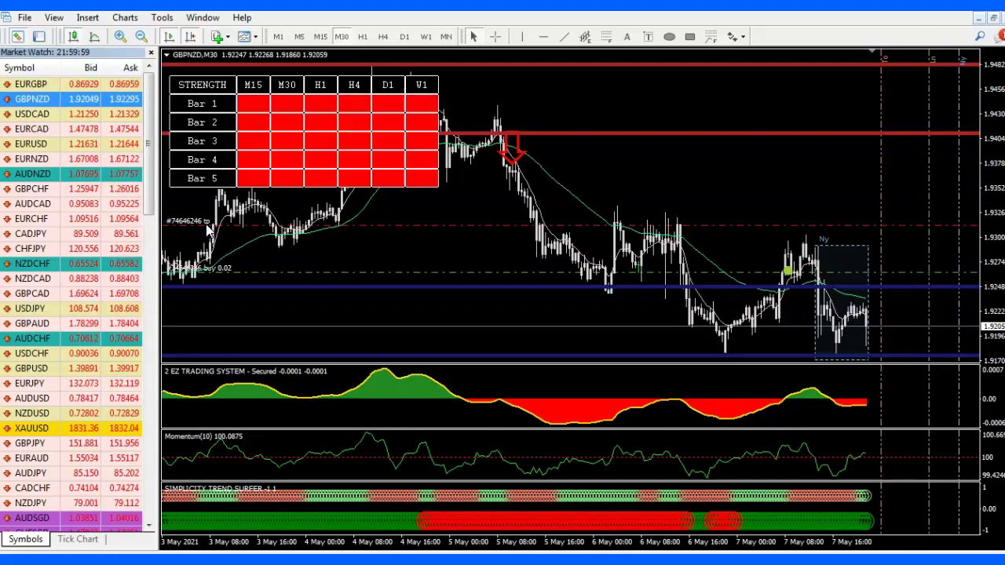
click(32, 115)
drag(31, 115, 216, 211)
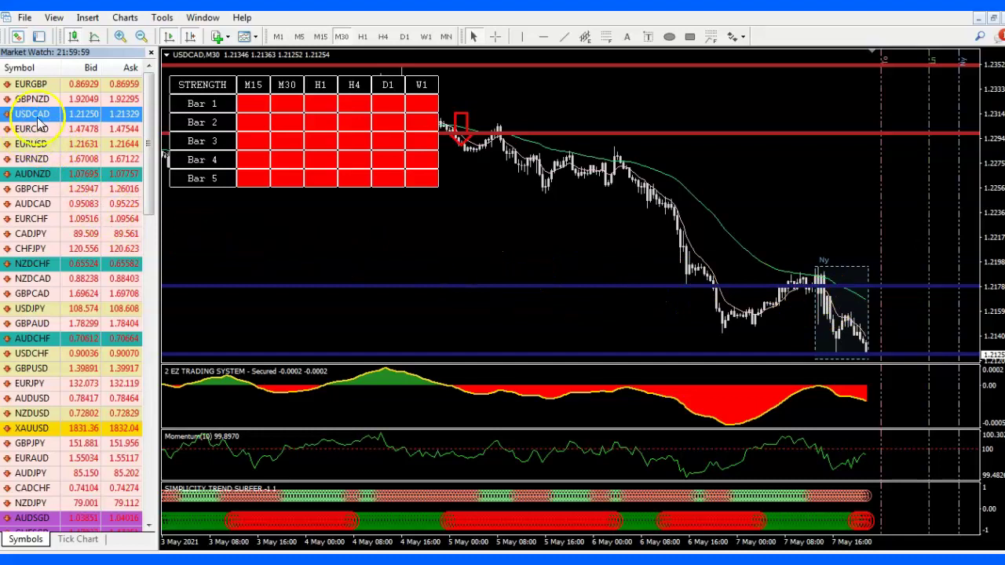
View EURCAD on M30, followed by EURUSD on M30 and H4, and return EURUSD to M30.
drag(31, 130, 215, 210)
drag(33, 143, 219, 237)
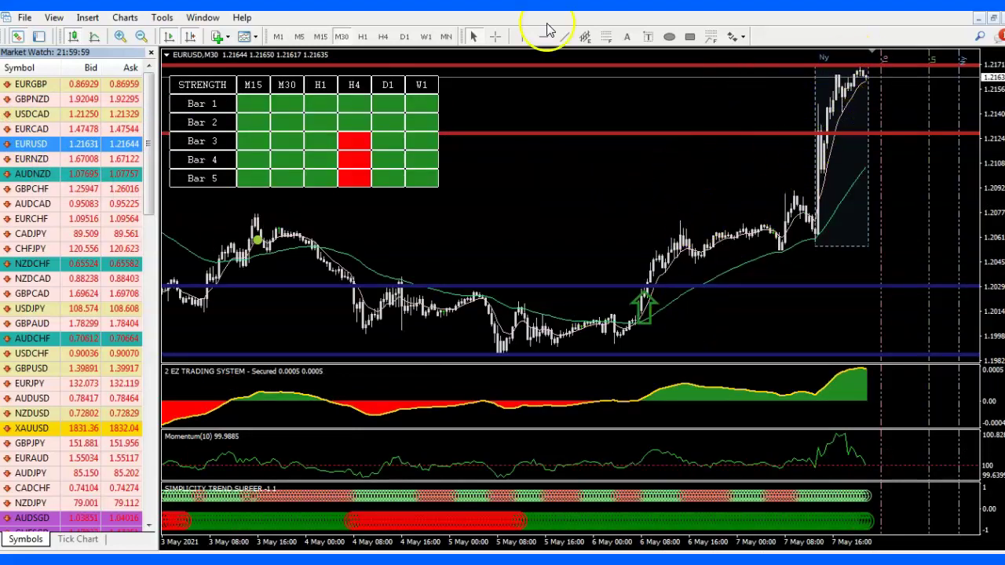
click(394, 37)
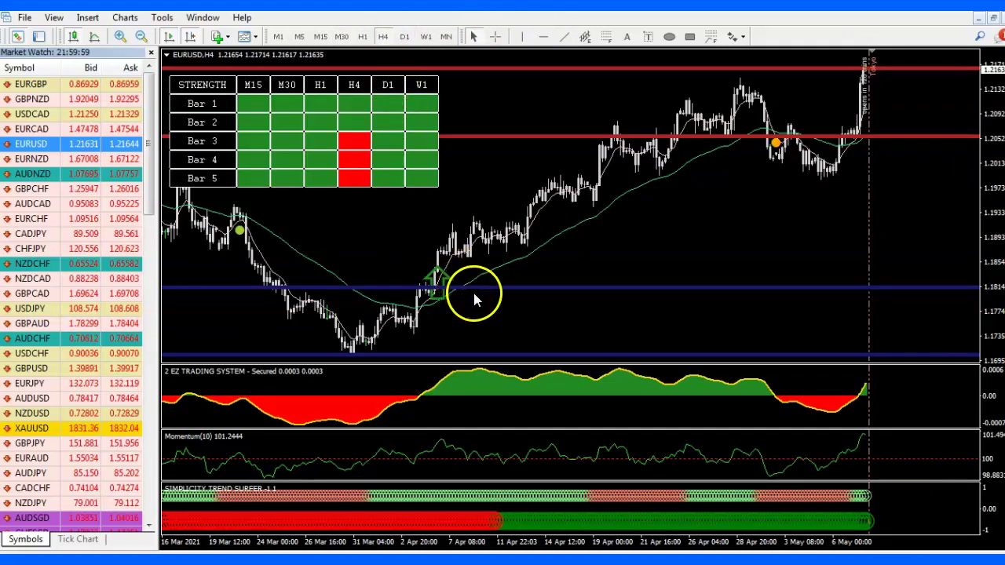
click(341, 37)
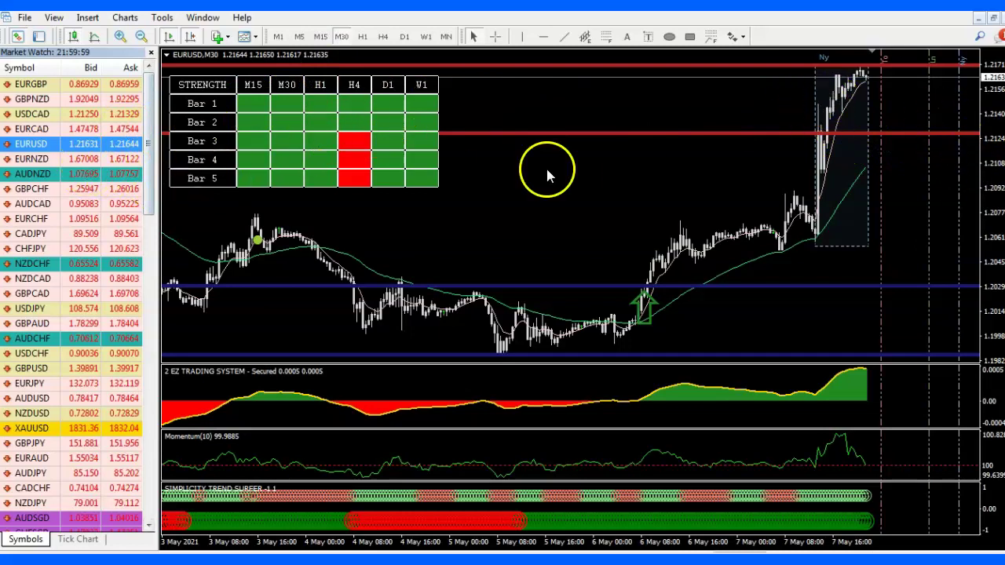
View the EURNZD, AUDNZD and GBPCHF charts in turn on M30.
drag(33, 161, 217, 218)
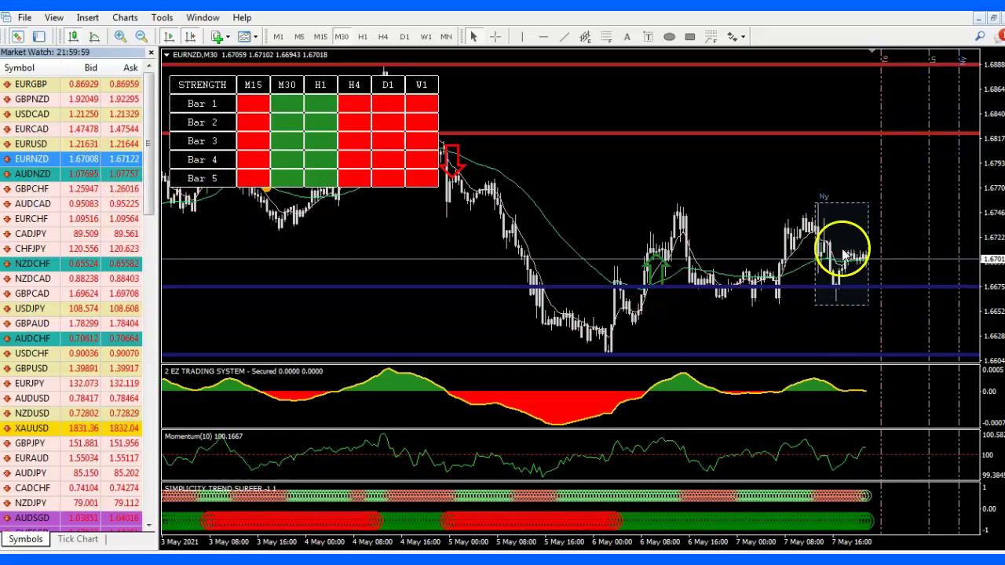
drag(28, 176, 260, 247)
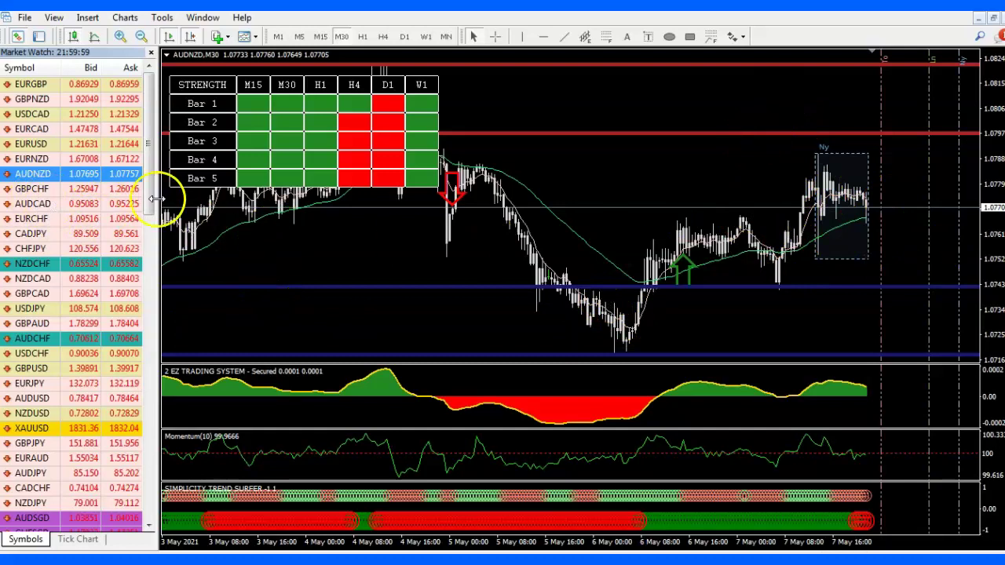
click(34, 190)
drag(292, 256, 293, 255)
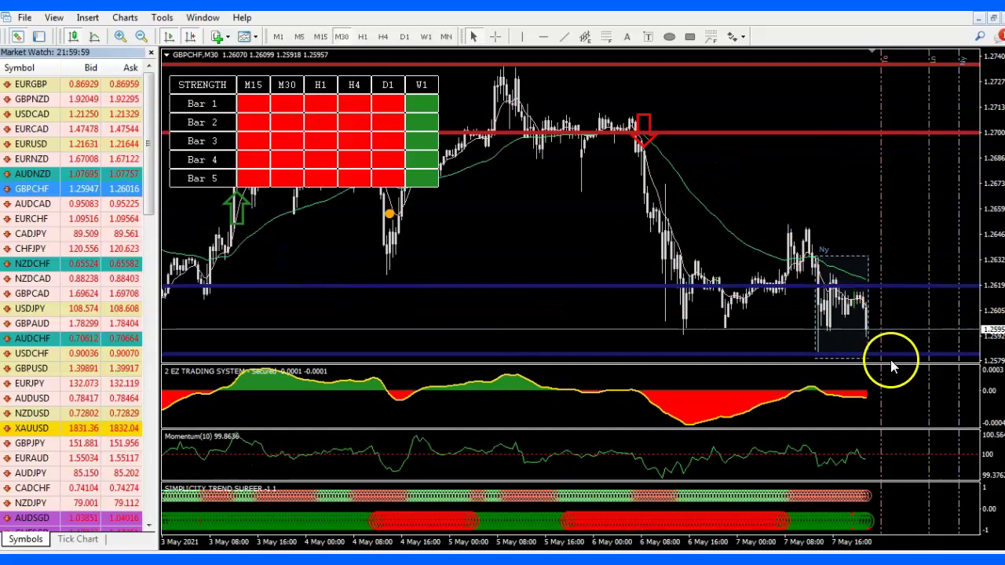
Check GBPCHF on the H4 and H1 timeframes and return the chart to M30.
click(386, 43)
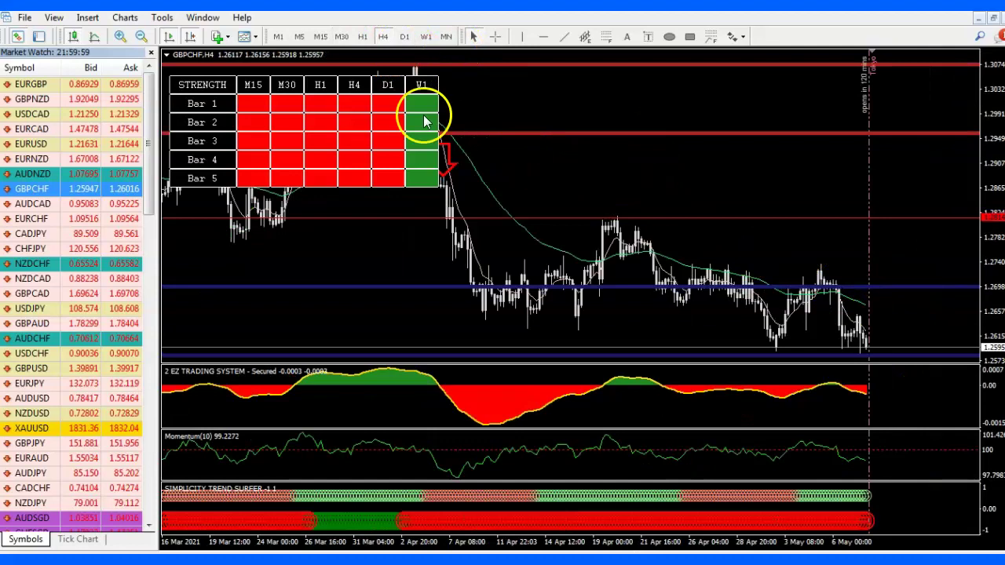
click(362, 37)
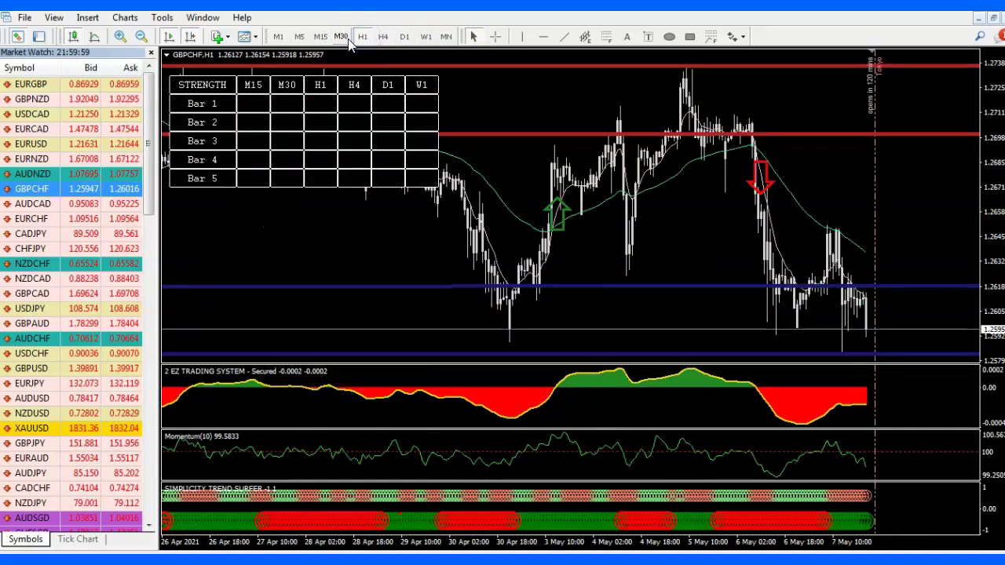
click(341, 37)
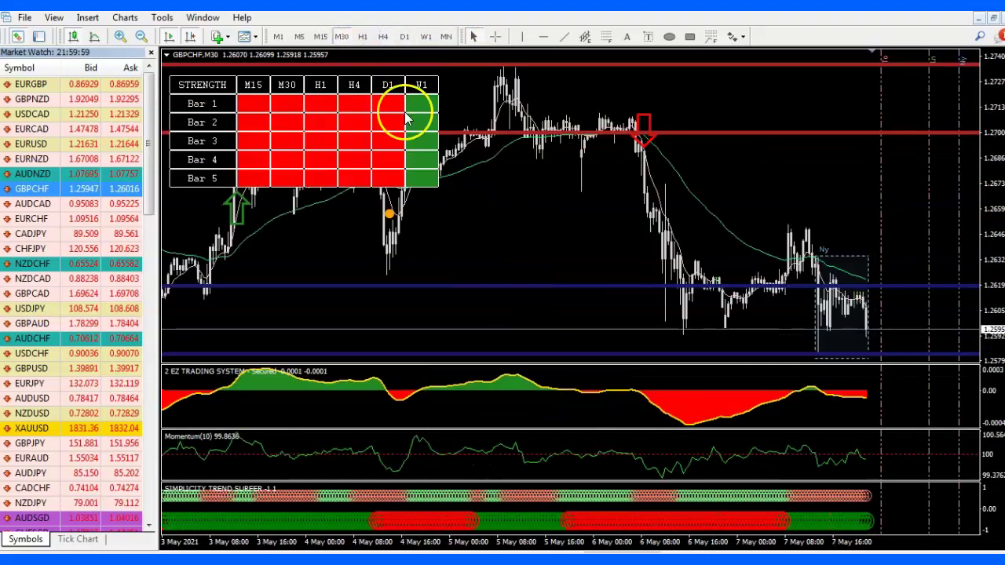
View the AUDCAD chart on M30, followed by the EURCHF chart.
click(43, 203)
drag(273, 247, 268, 238)
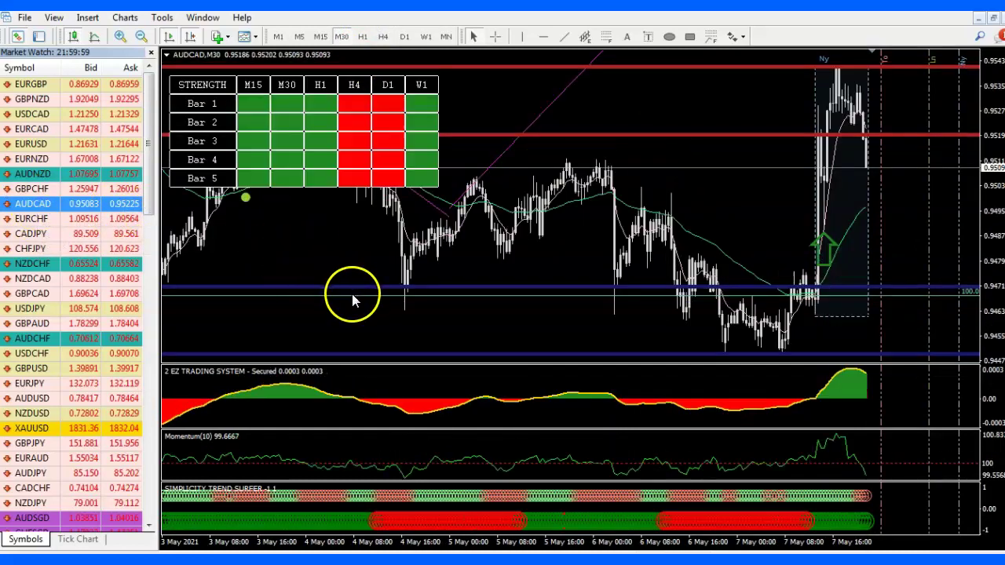
drag(40, 223, 233, 229)
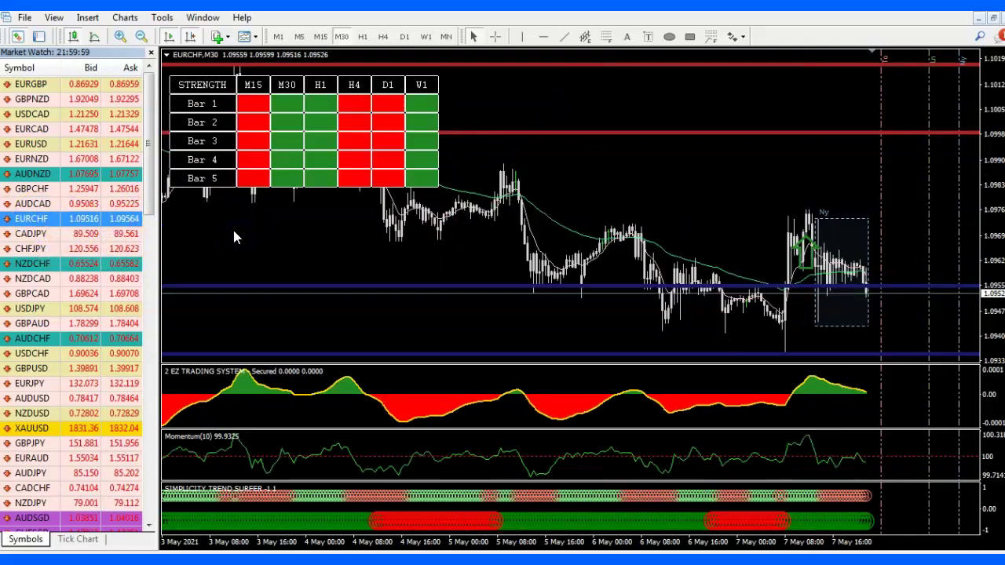
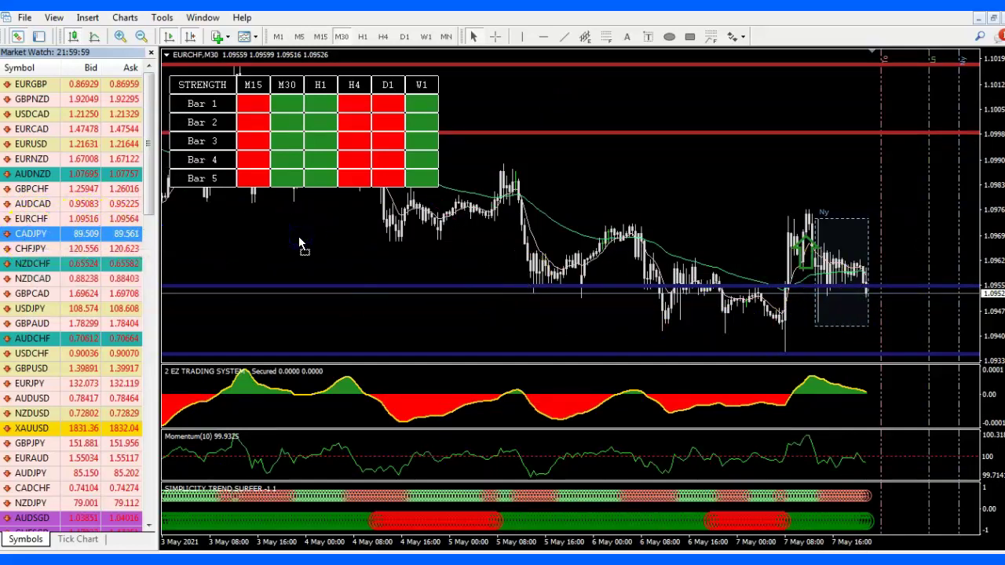
Load CADJPY into the chart and compare its M30 and H4 timeframes, ending on M30.
drag(300, 243, 298, 243)
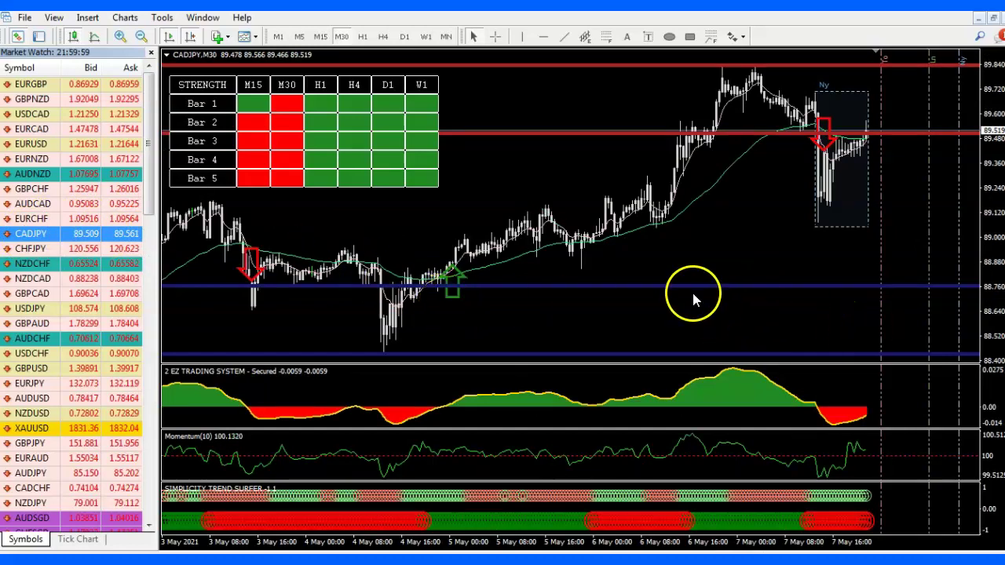
click(382, 36)
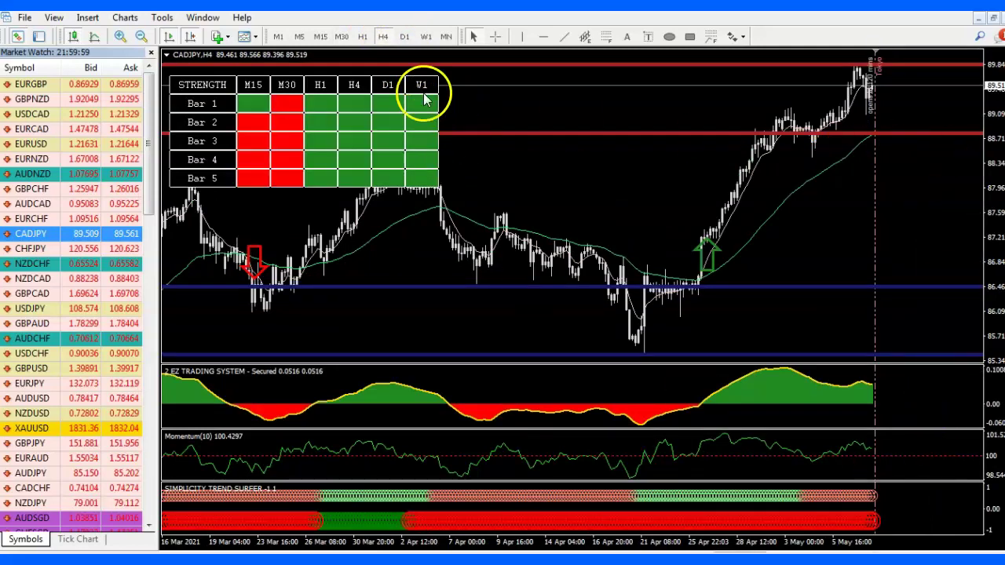
click(340, 36)
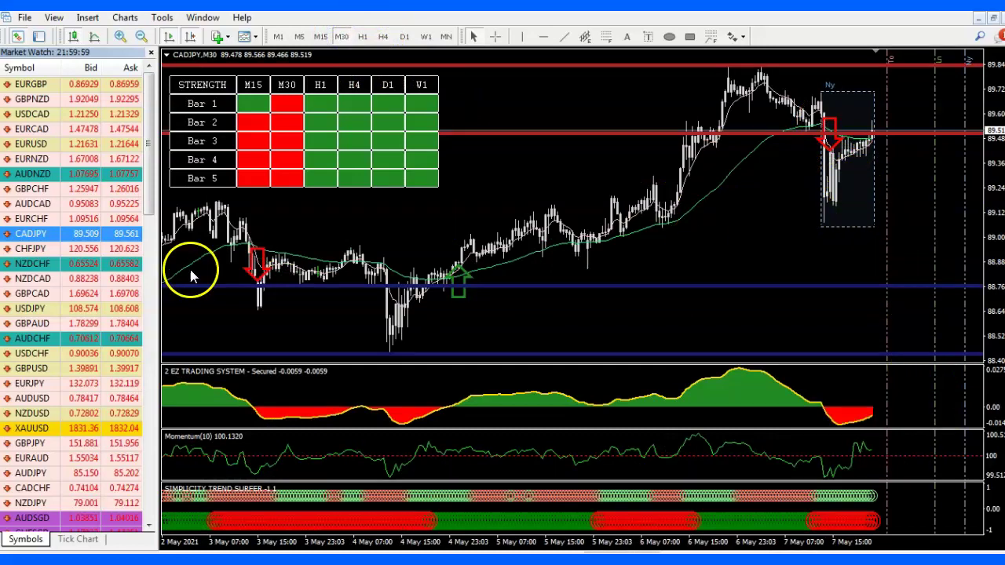
View the CHFJPY, NZDCHF, NZDCAD and GBPCAD charts one after another on M30.
drag(31, 248, 278, 249)
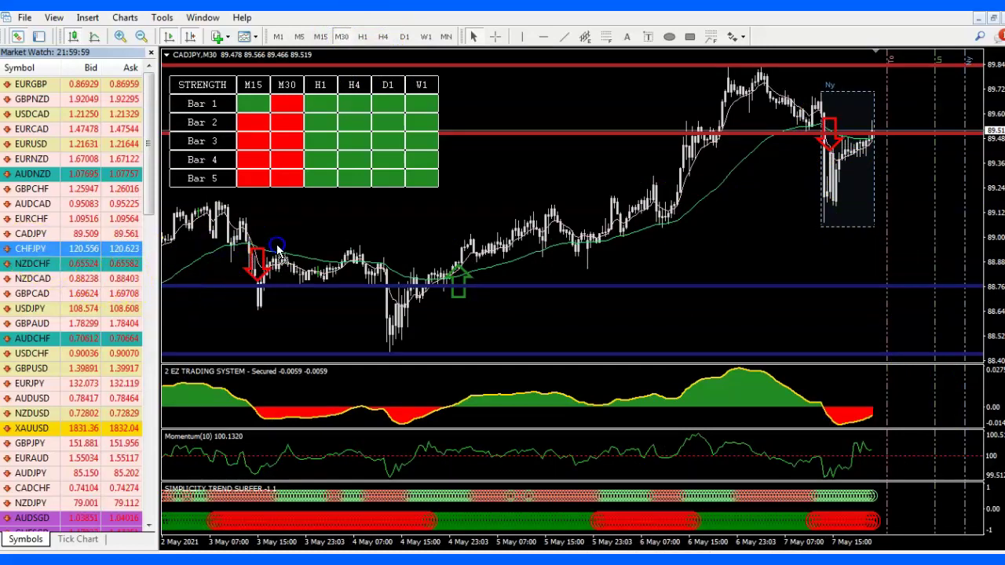
drag(341, 214, 341, 214)
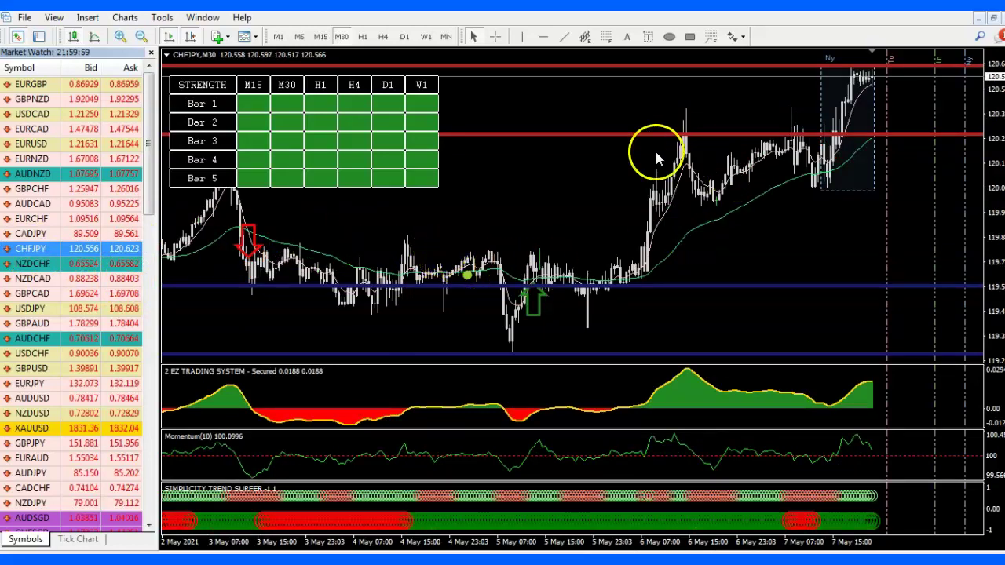
drag(30, 264, 280, 297)
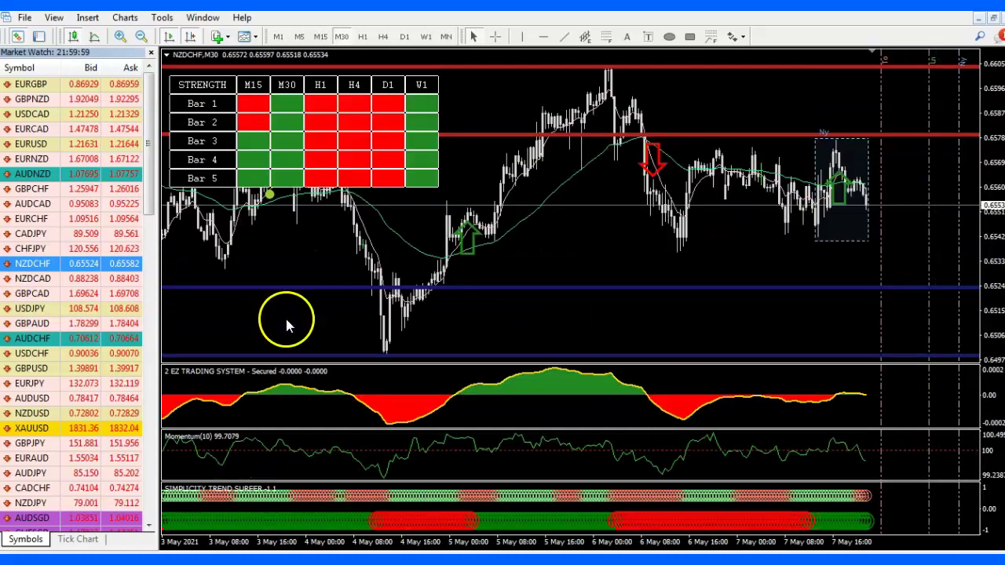
drag(44, 280, 263, 262)
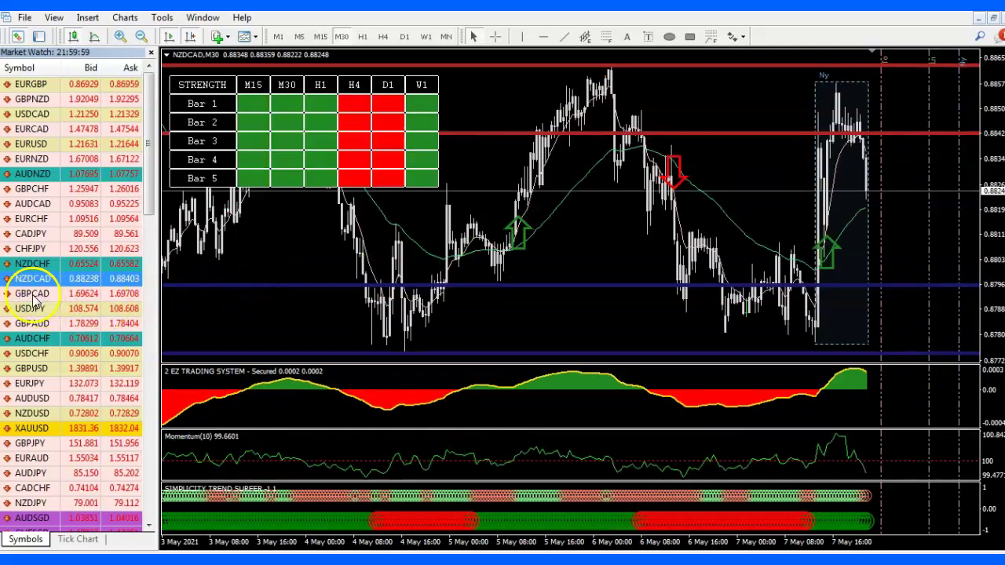
drag(33, 294, 291, 269)
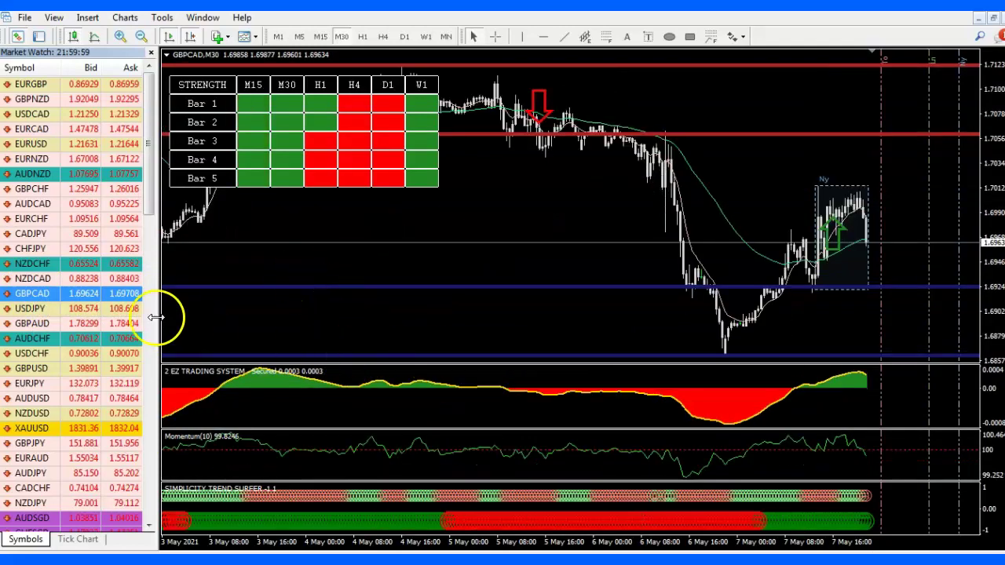
Check USDJPY on H4, move it directly below USDCAD in the Market Watch list, and return the chart to M30.
drag(31, 308, 574, 363)
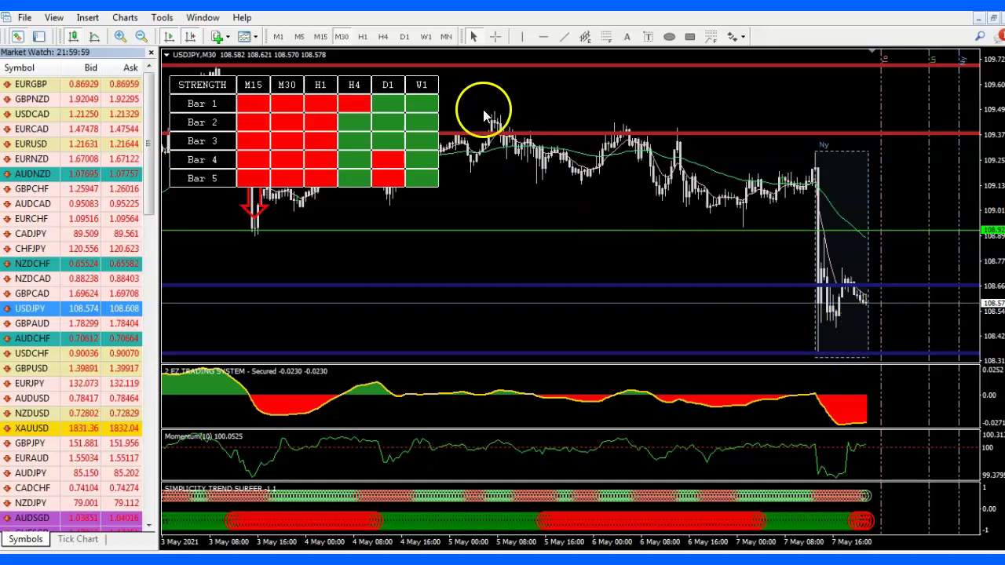
click(380, 37)
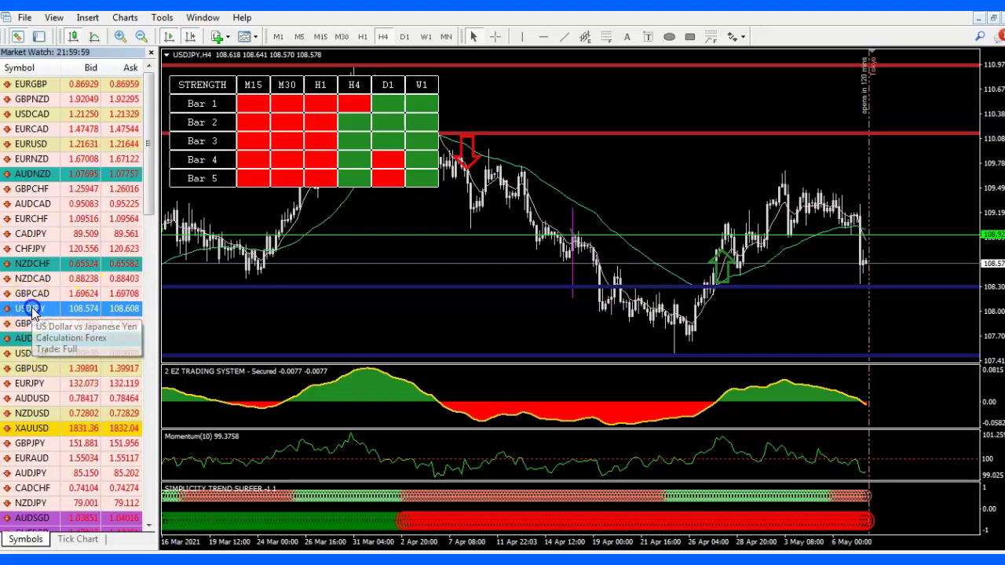
drag(35, 150, 31, 129)
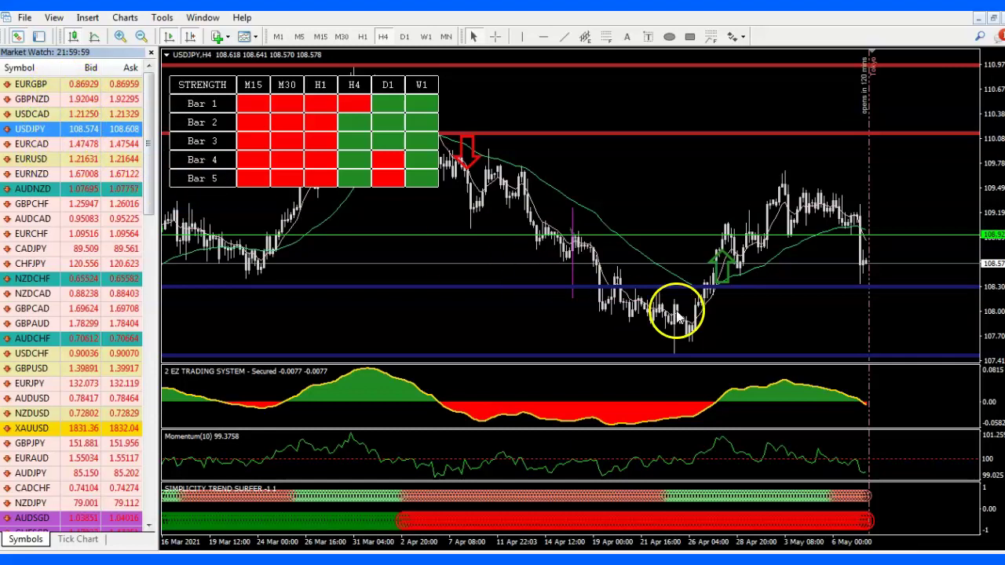
click(341, 37)
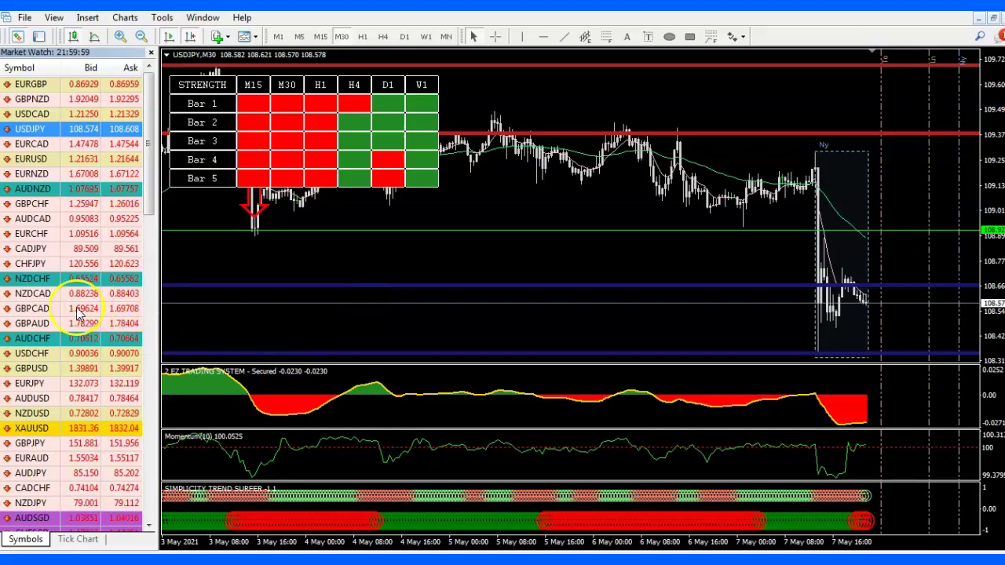
View the NZDCAD chart again on M30, followed by the GBPCAD chart.
click(30, 295)
drag(29, 295, 250, 250)
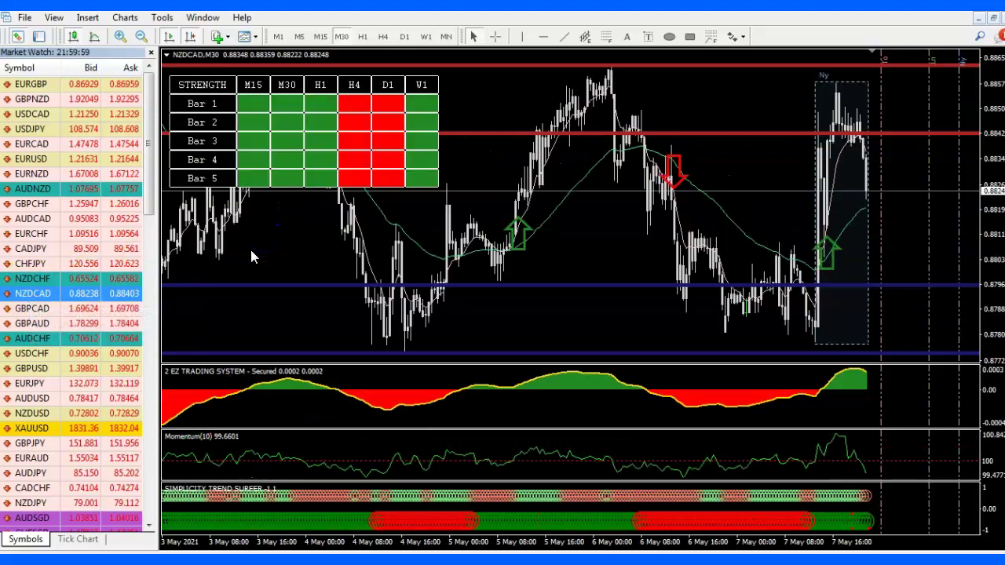
drag(48, 309, 268, 249)
click(262, 262)
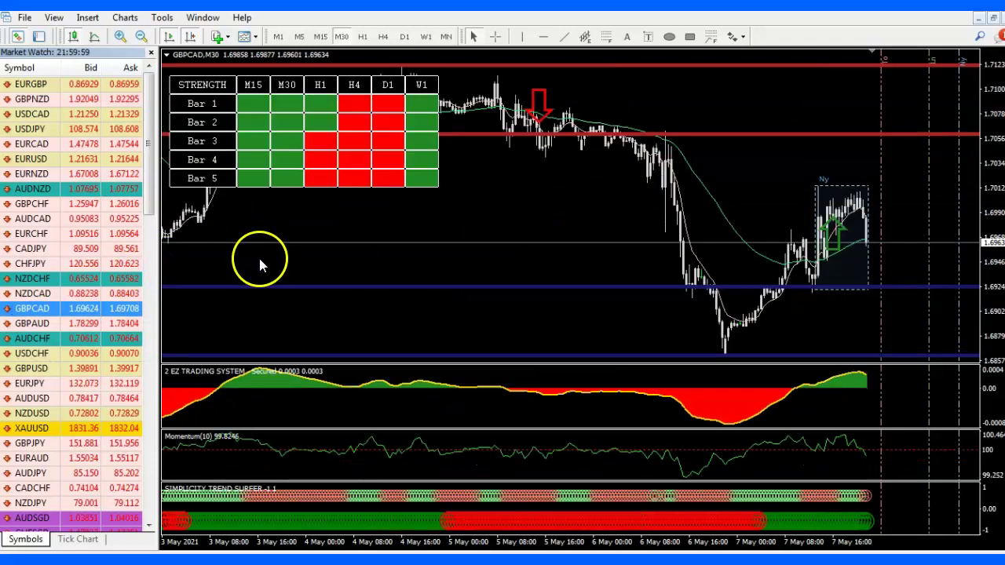
Review GBPAUD on M30, H4 and D1, return it to M30, and move it directly below USDJPY in the Market Watch list.
click(38, 323)
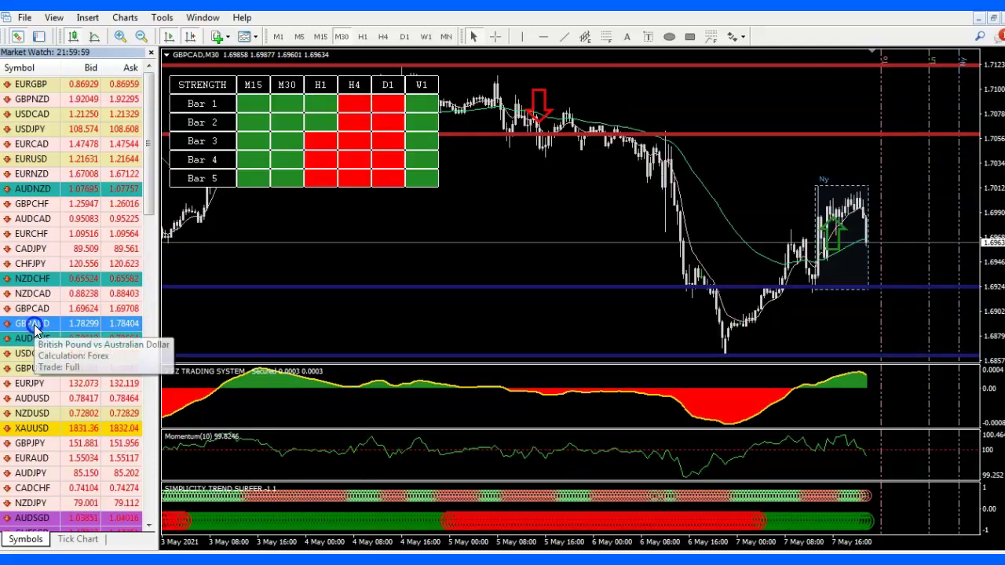
drag(35, 326, 250, 244)
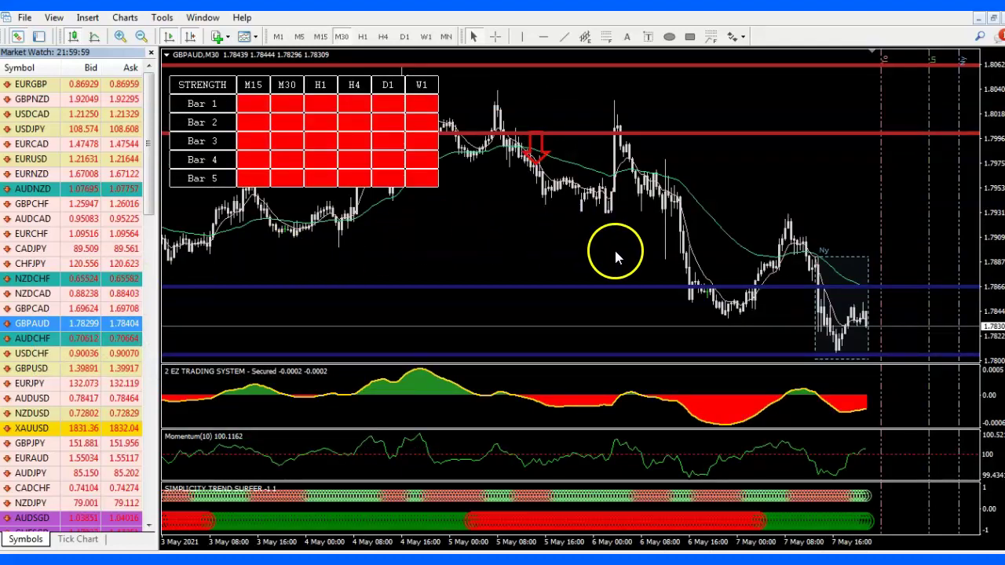
click(383, 37)
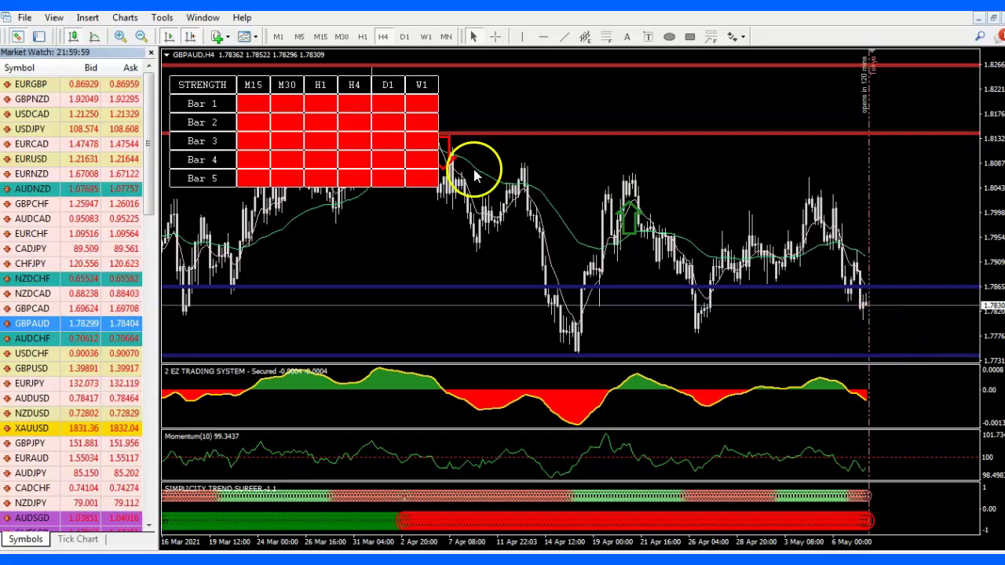
click(404, 37)
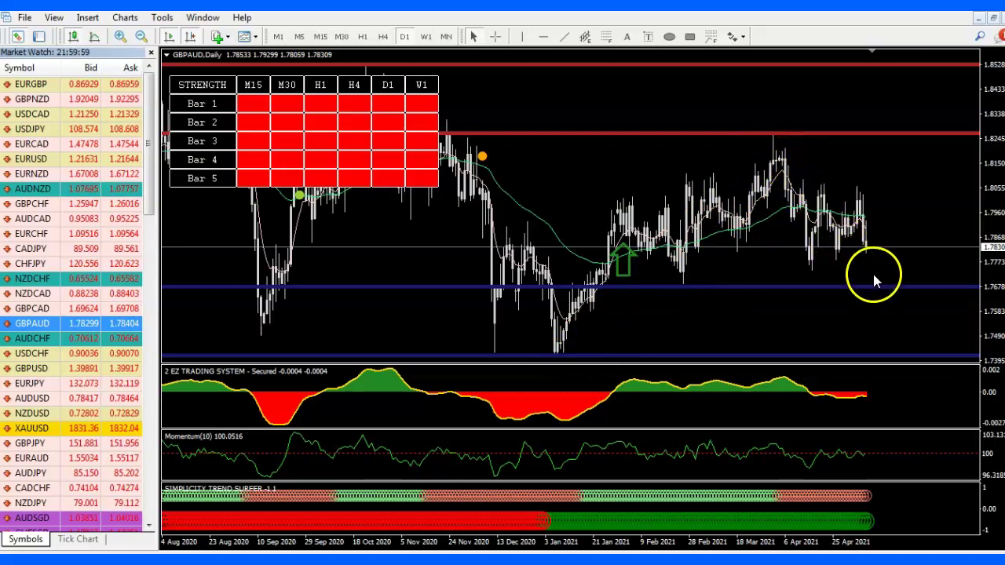
click(341, 37)
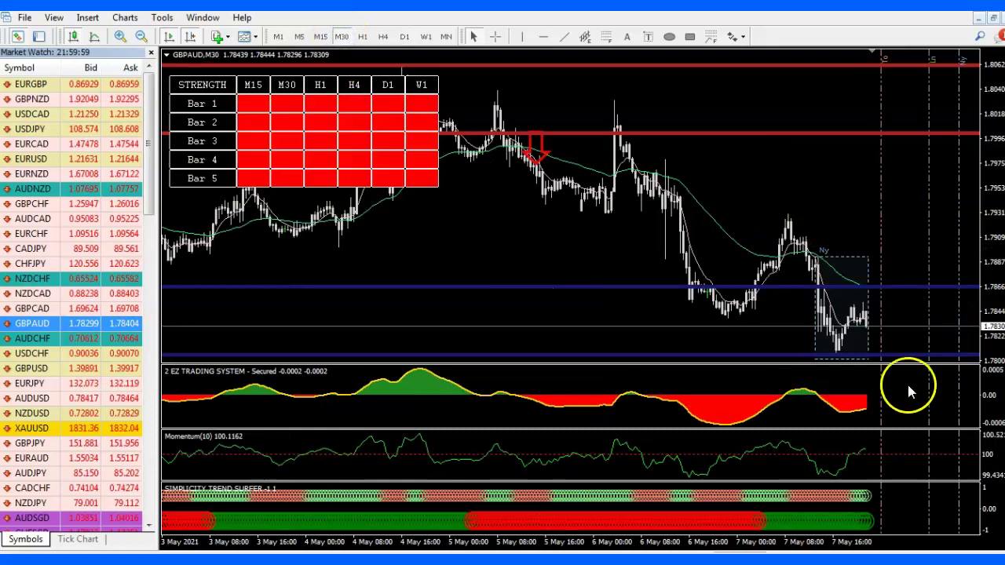
drag(49, 330, 26, 148)
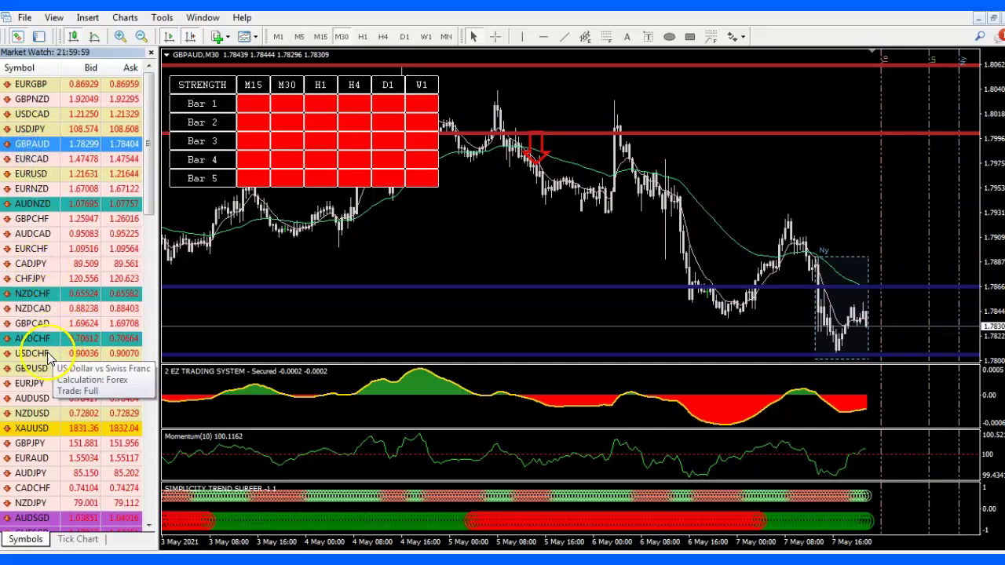
View AUDCHF on M30, followed by USDCHF on M30 and H4.
drag(29, 339, 268, 234)
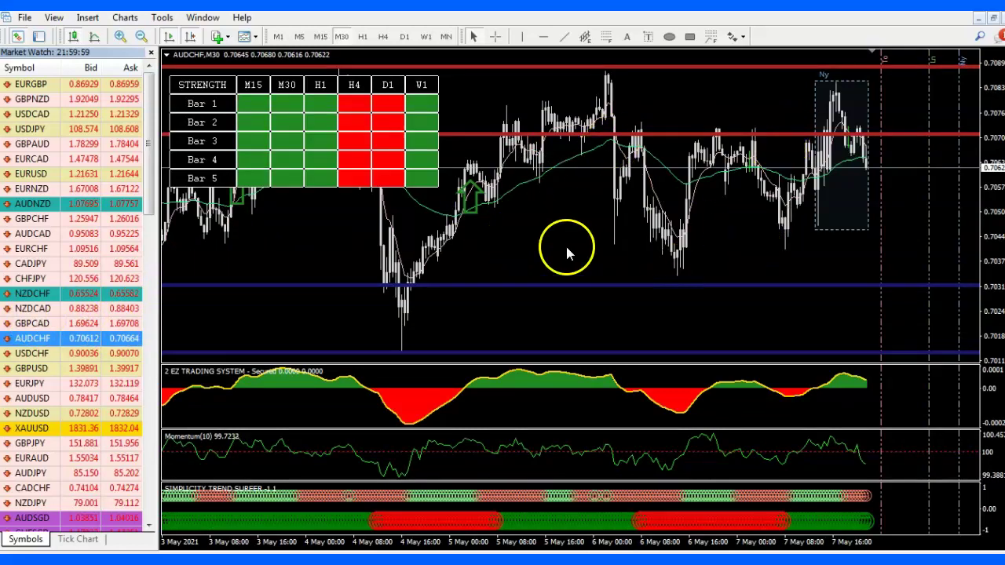
drag(31, 353, 247, 250)
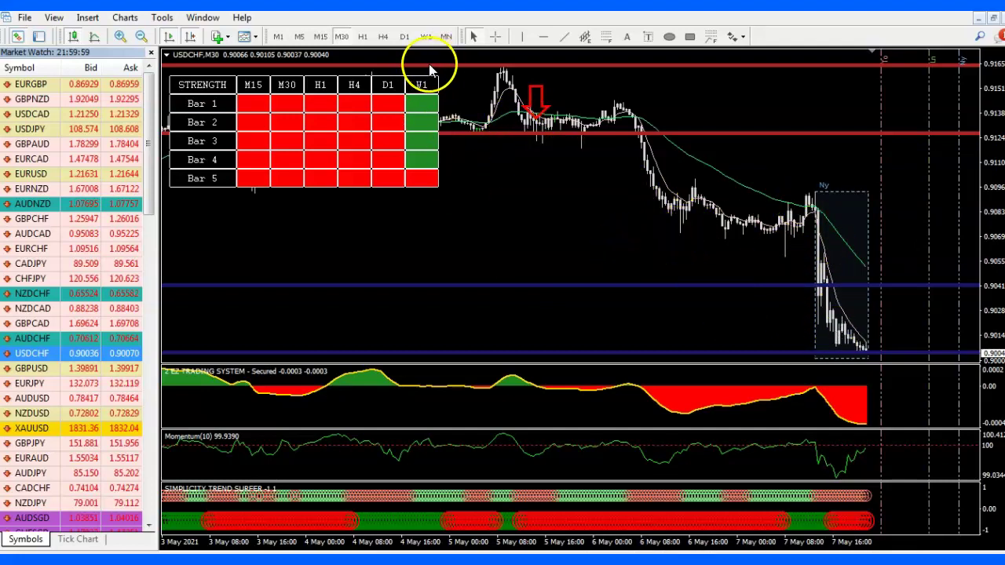
click(388, 37)
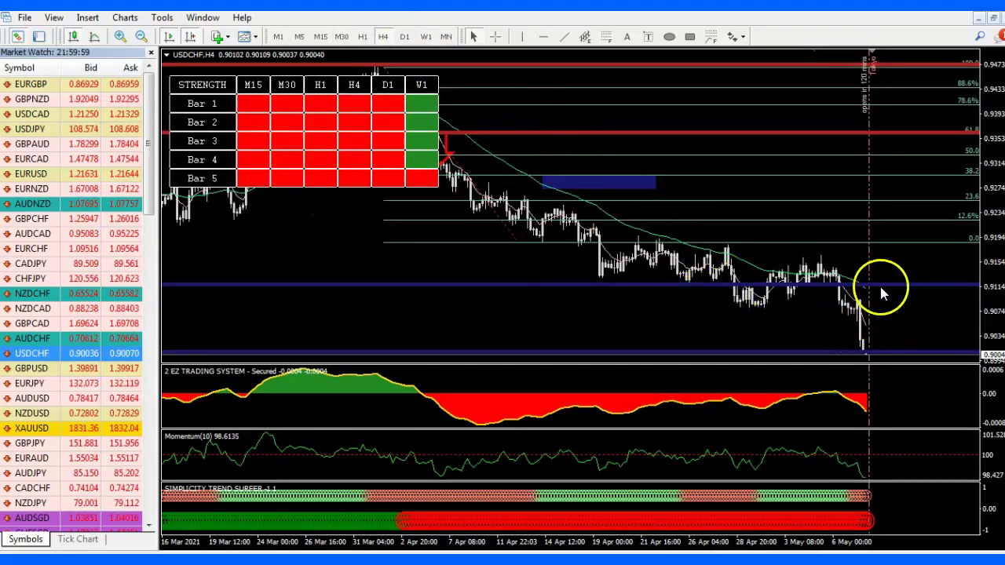
Return the USDCHF chart to M30 and move the pair directly below USDJPY in the Market Watch list.
click(342, 37)
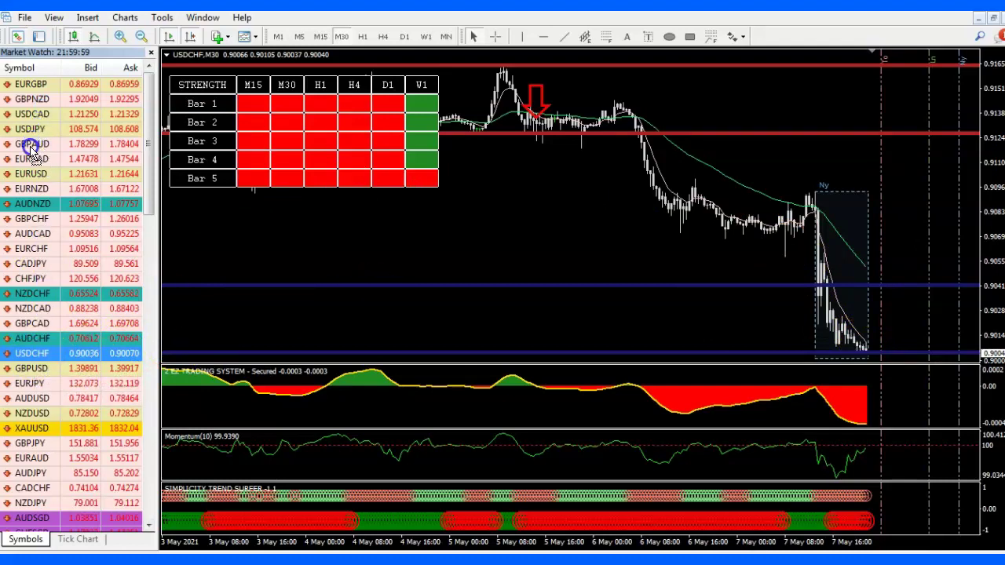
drag(32, 148, 31, 145)
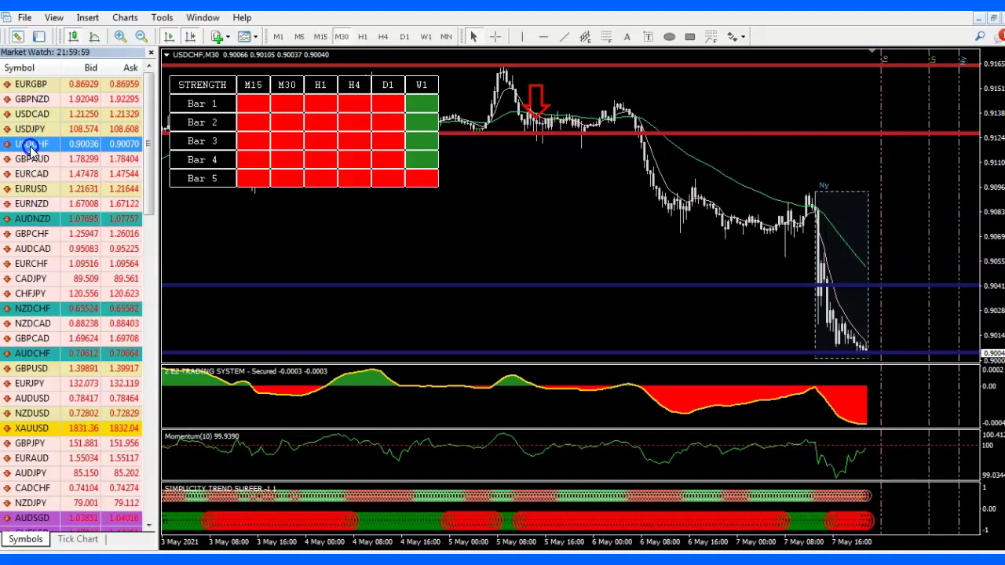
View the GBPUSD chart on M30, followed by H4.
click(32, 368)
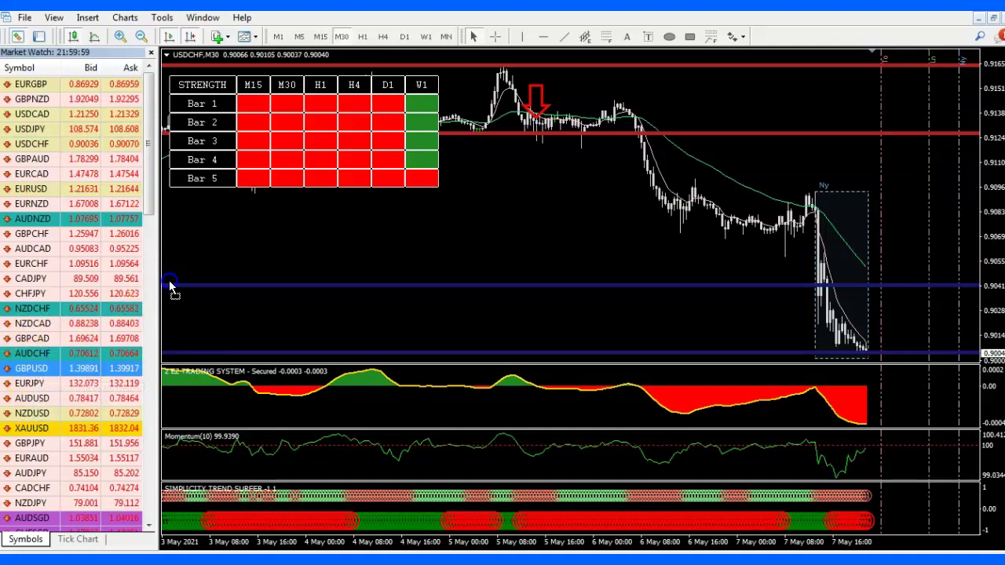
drag(238, 248, 238, 248)
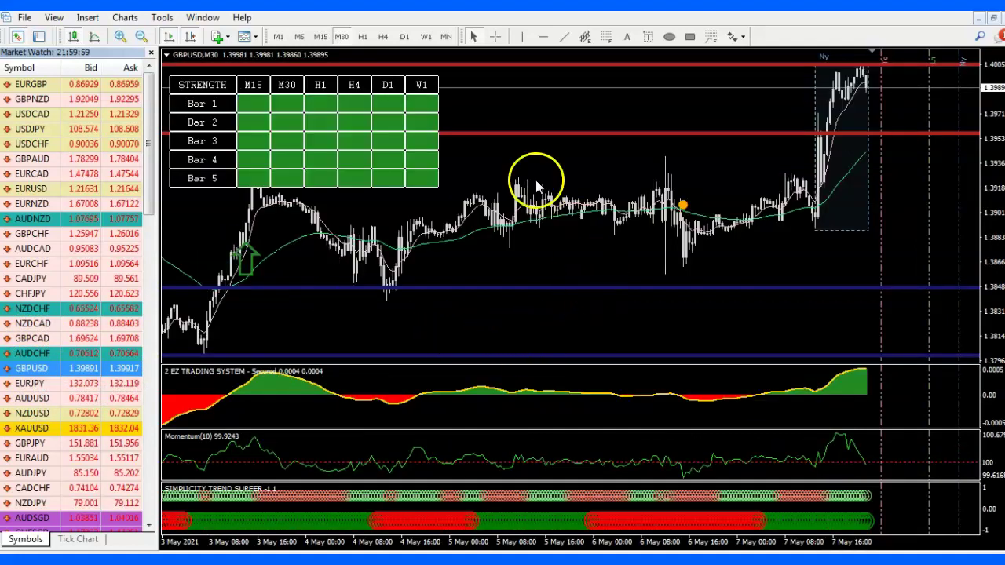
click(384, 38)
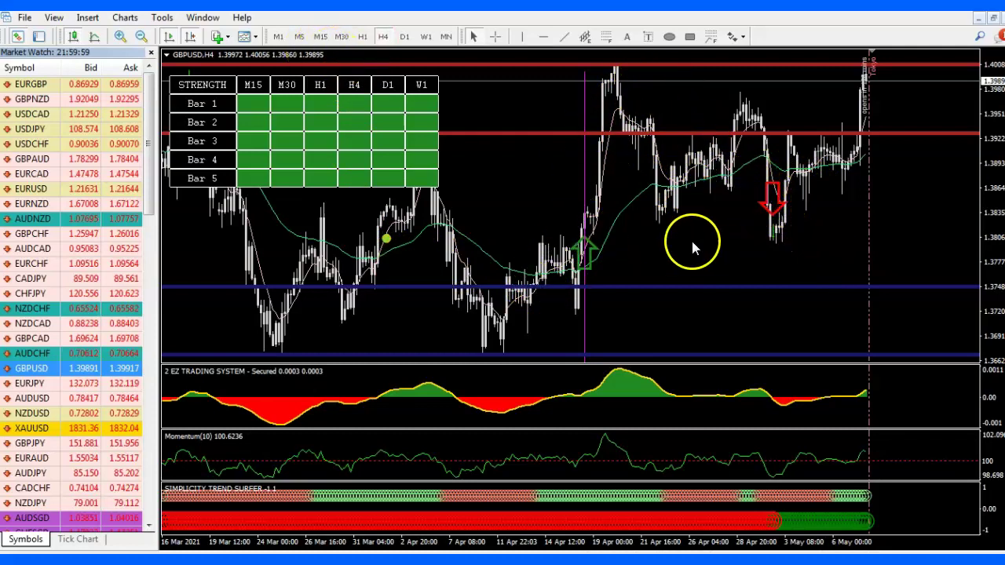
Review the EURJPY chart on H4, M30 and D1, and return it to M30.
click(28, 385)
click(223, 244)
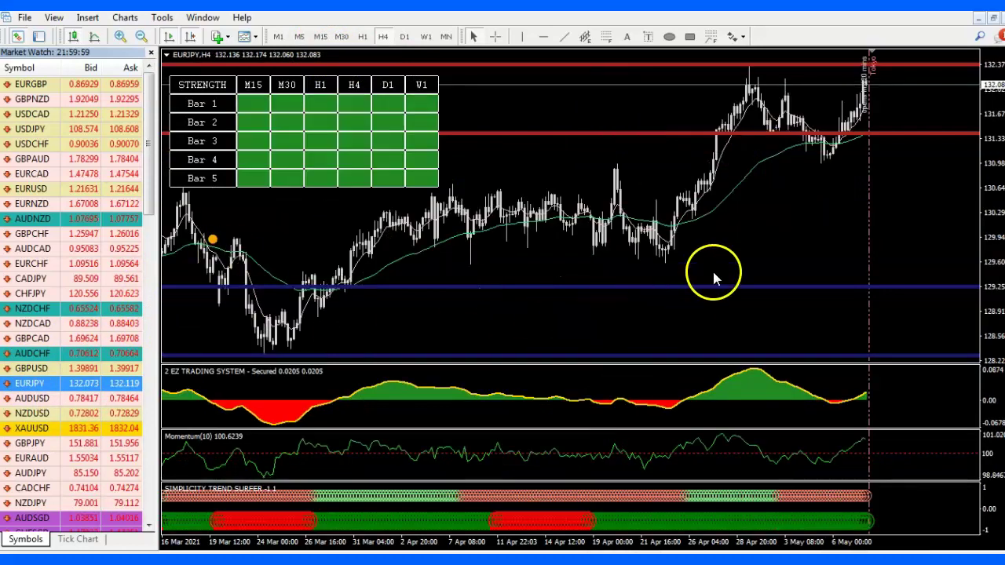
click(340, 37)
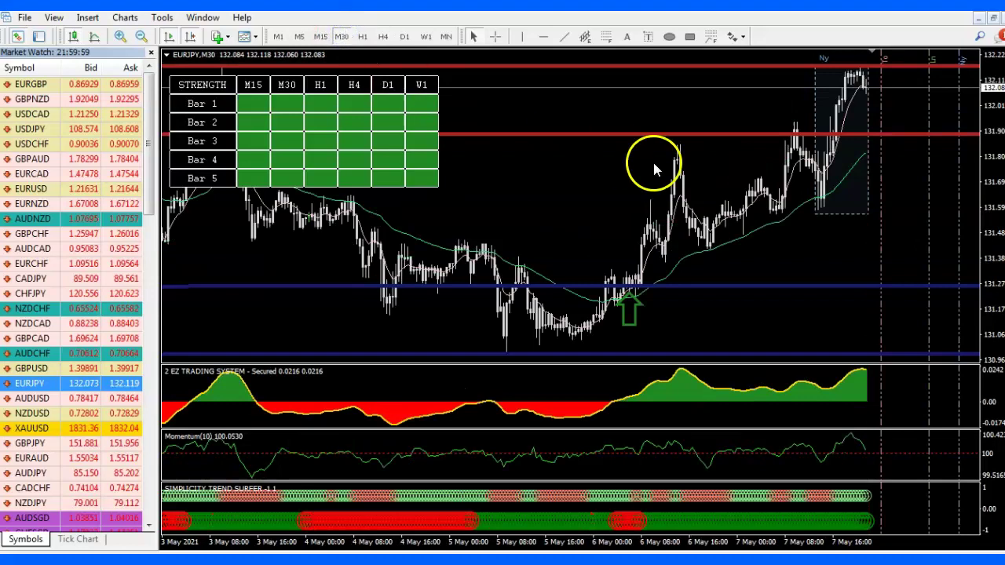
click(384, 38)
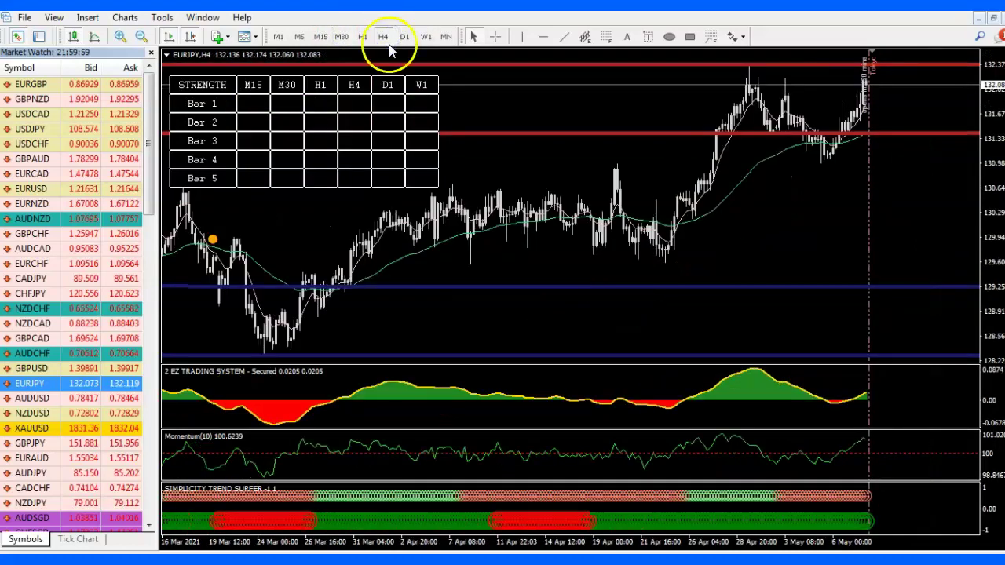
click(403, 37)
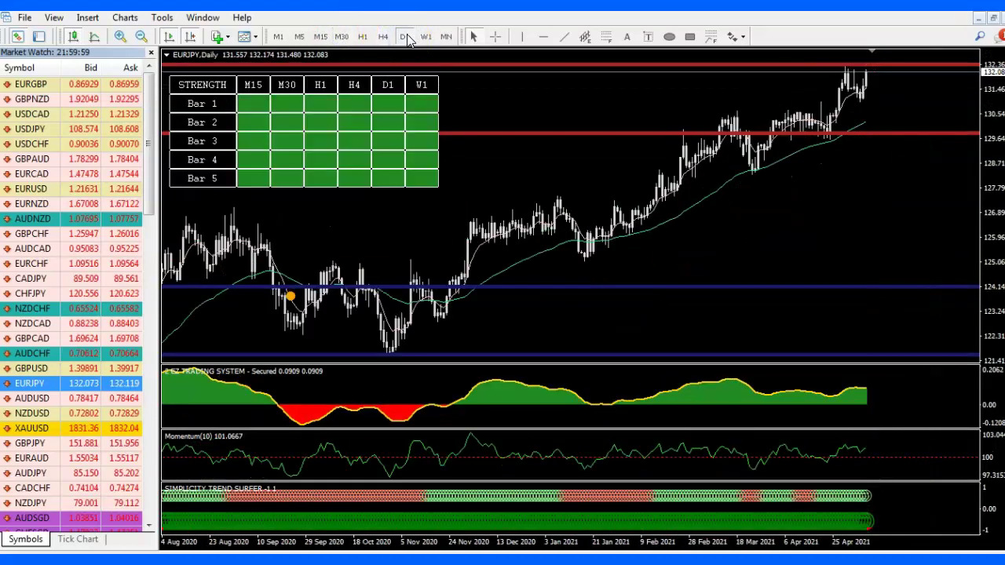
click(342, 37)
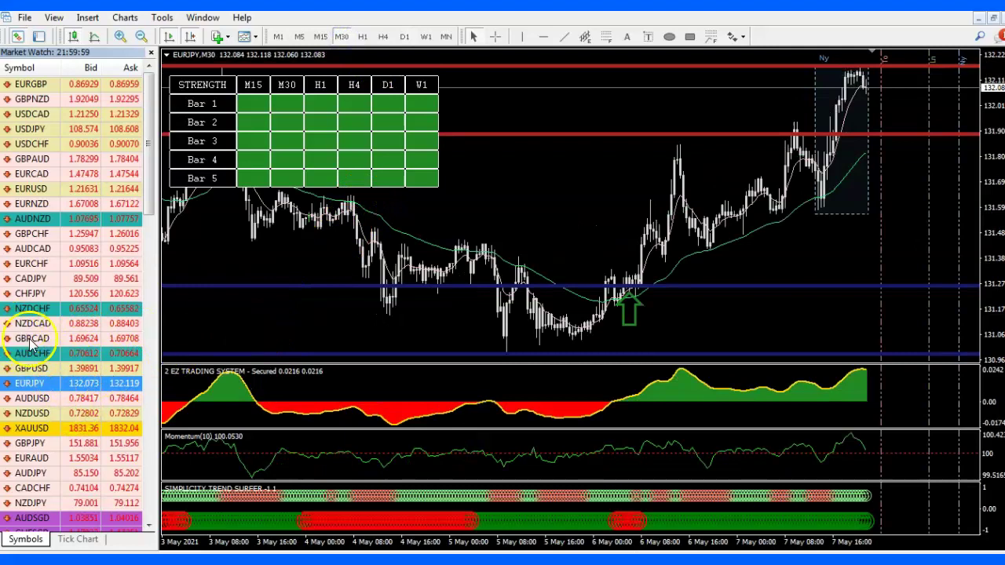
Open the AUDUSD chart on M30, check it on H4, and return it to M30.
drag(31, 398, 237, 286)
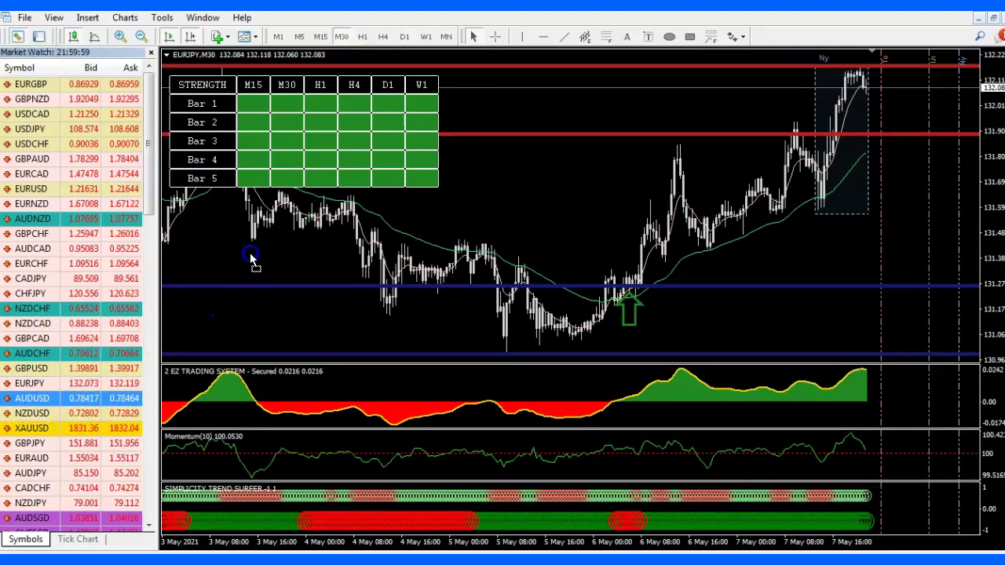
drag(244, 254, 244, 256)
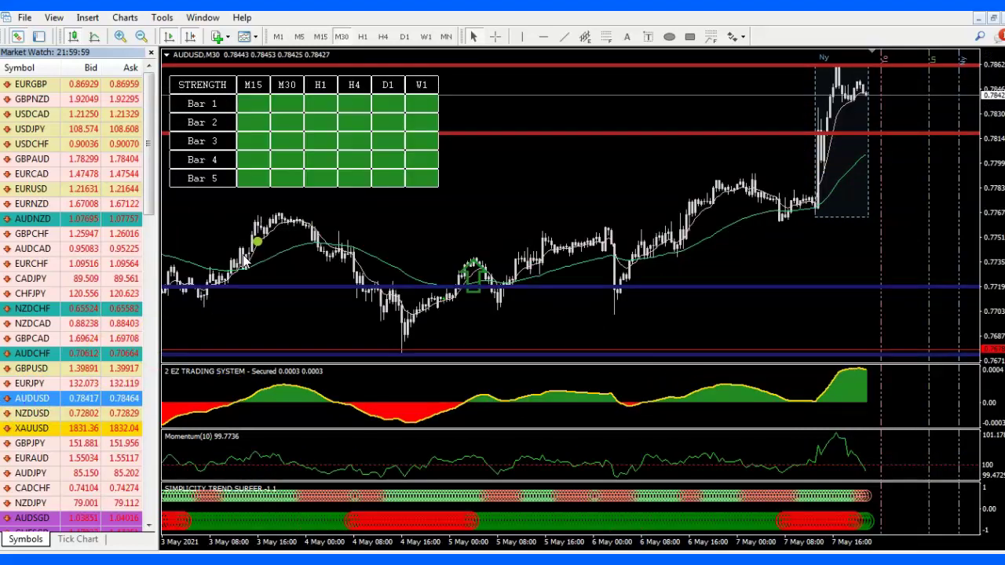
click(562, 297)
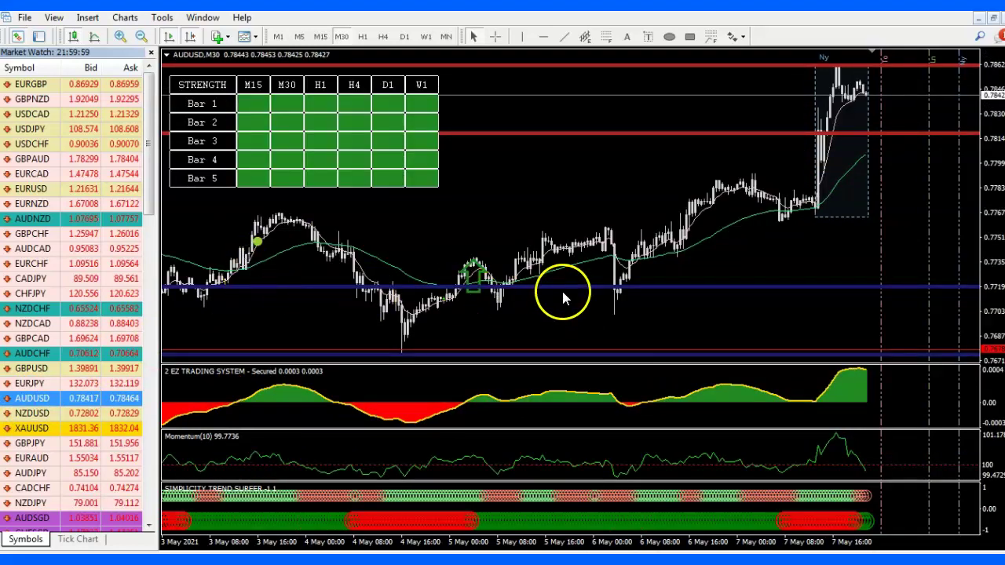
click(383, 37)
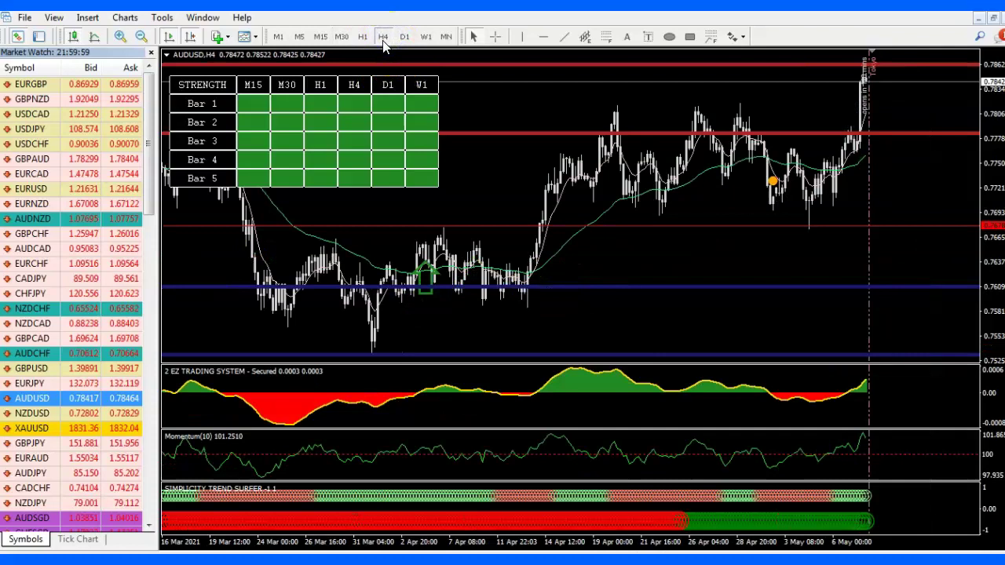
click(341, 37)
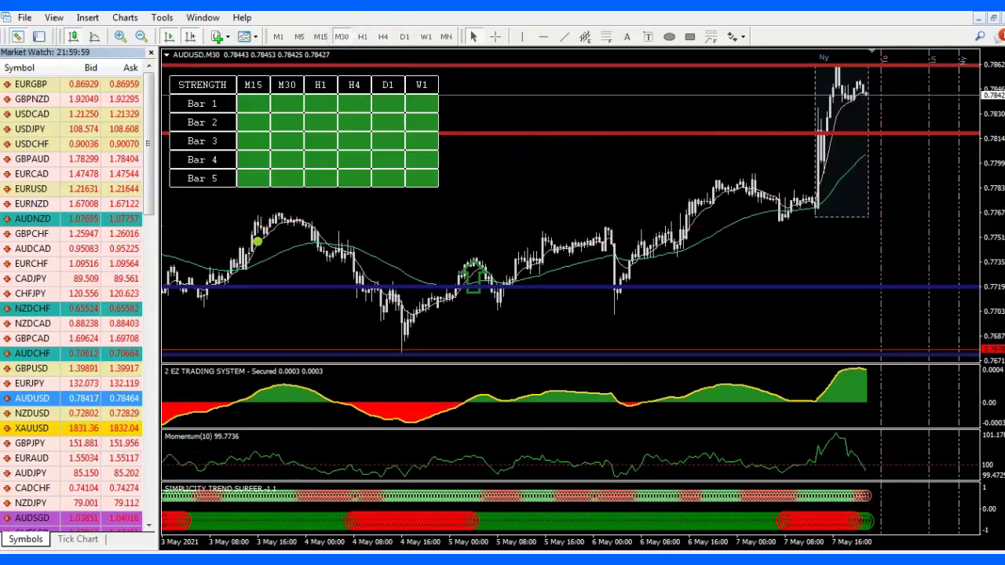
Open the NZDUSD chart on M30, check it on H4, and return it to M30.
click(43, 414)
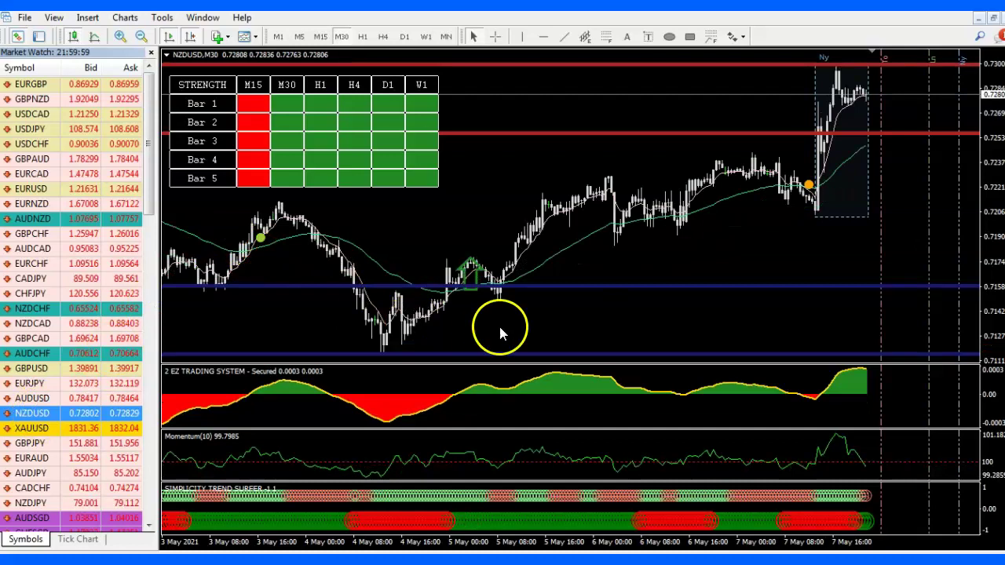
click(384, 37)
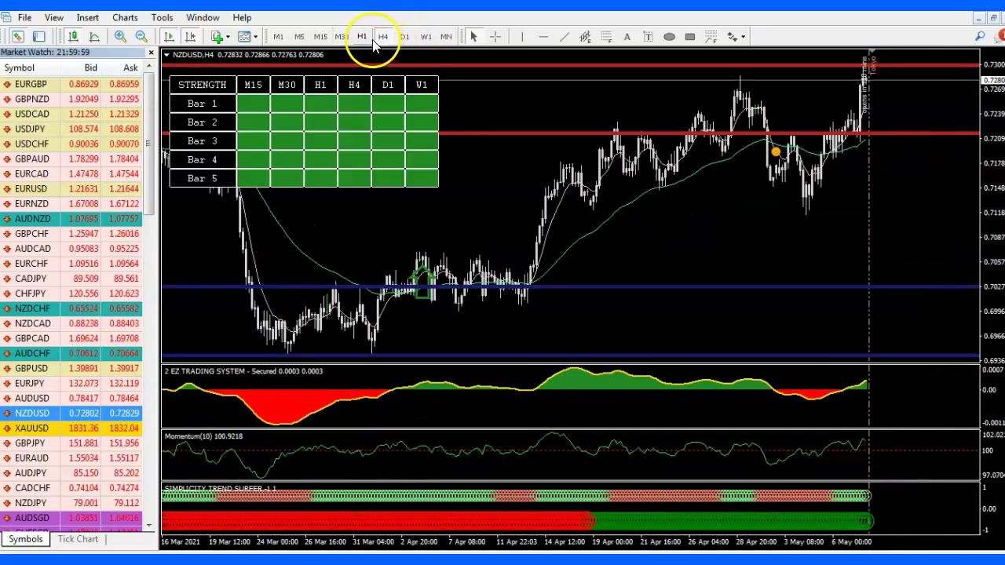
click(341, 37)
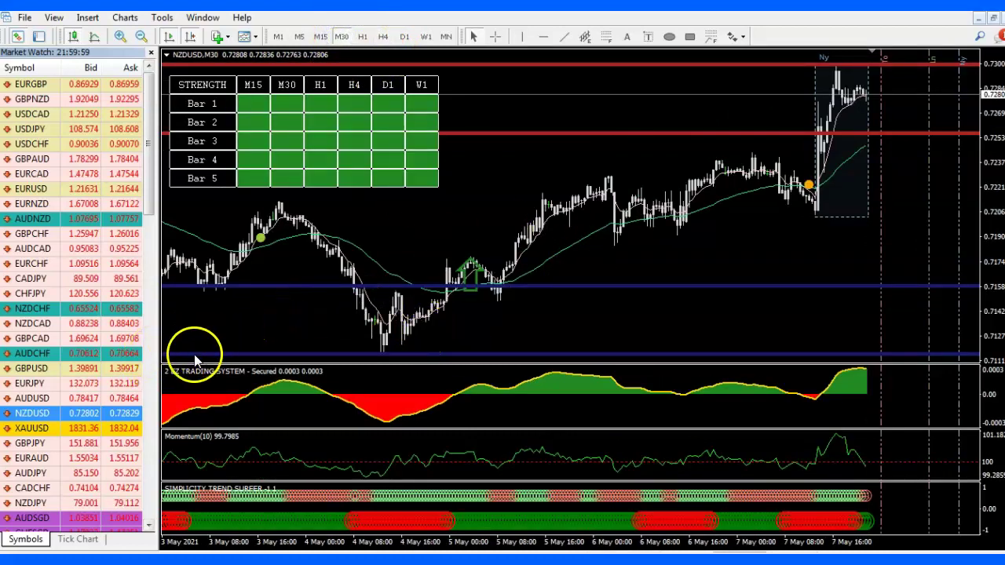
View the GBPJPY chart on M30, followed by the EURAUD chart.
click(34, 444)
drag(34, 446, 277, 259)
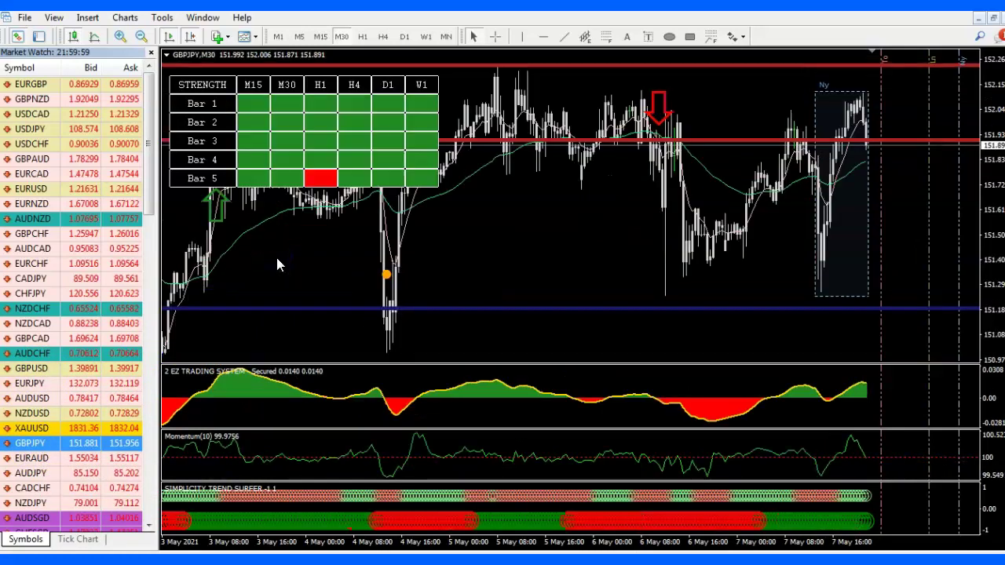
click(37, 459)
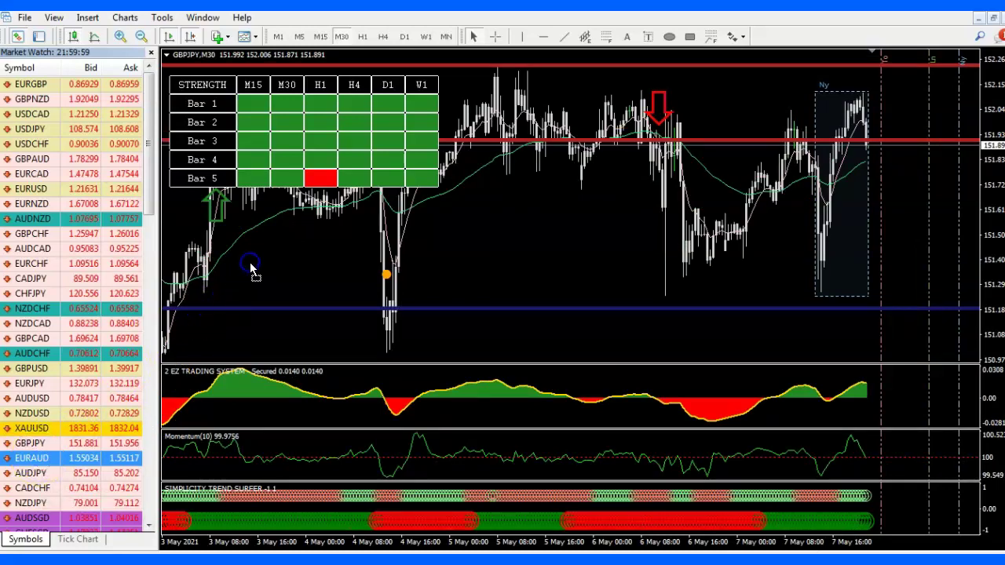
drag(248, 269, 248, 269)
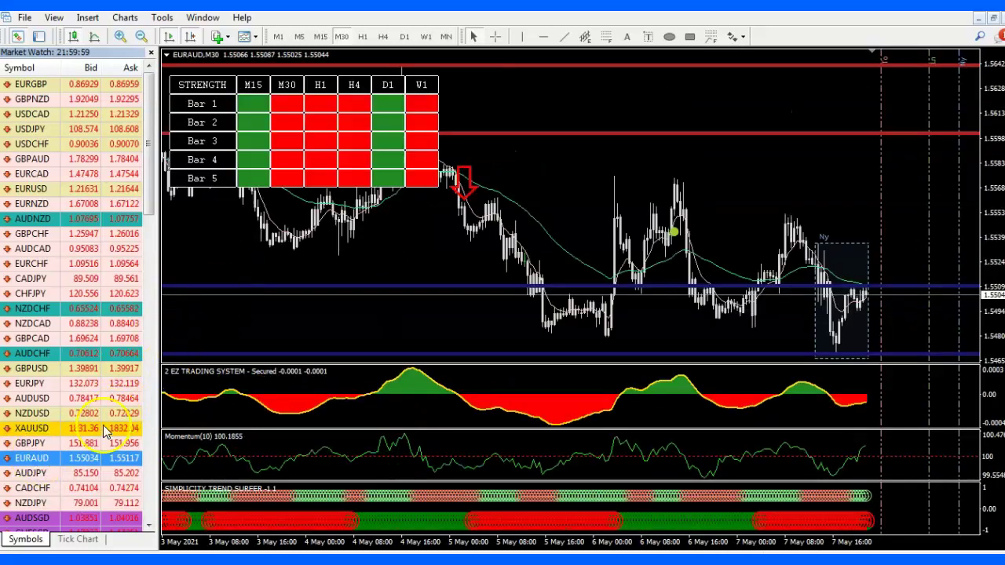
Review AUDJPY on M30, H4 and D1, return it to M30, and move it directly below USDCHF in the Market Watch list.
drag(29, 477, 236, 245)
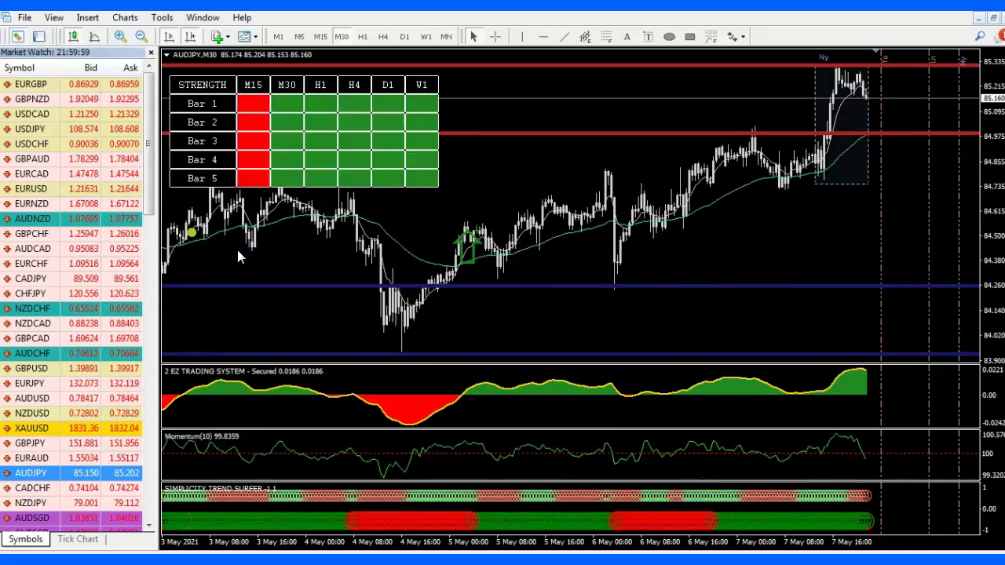
click(384, 37)
click(397, 57)
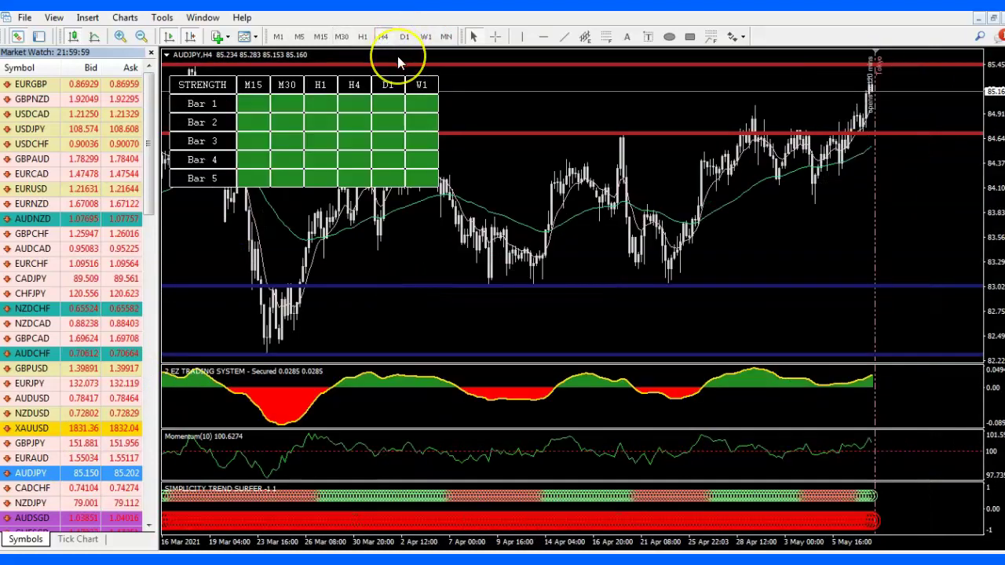
click(405, 37)
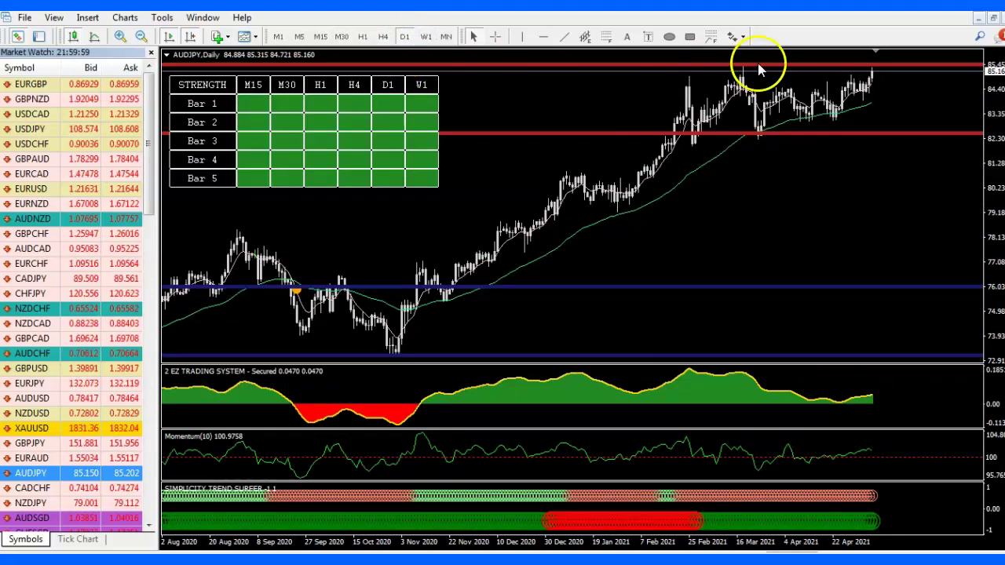
click(343, 37)
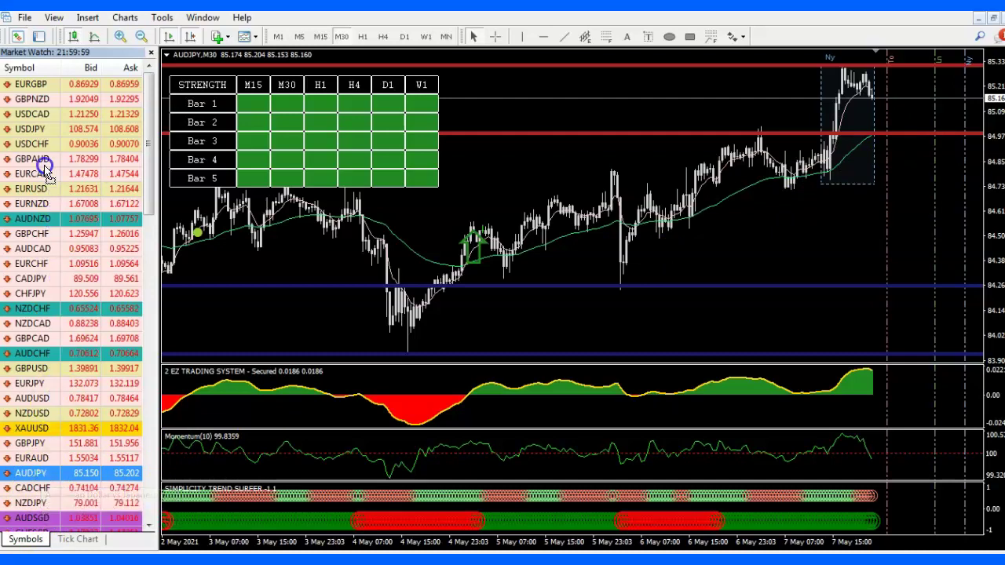
drag(31, 161, 31, 161)
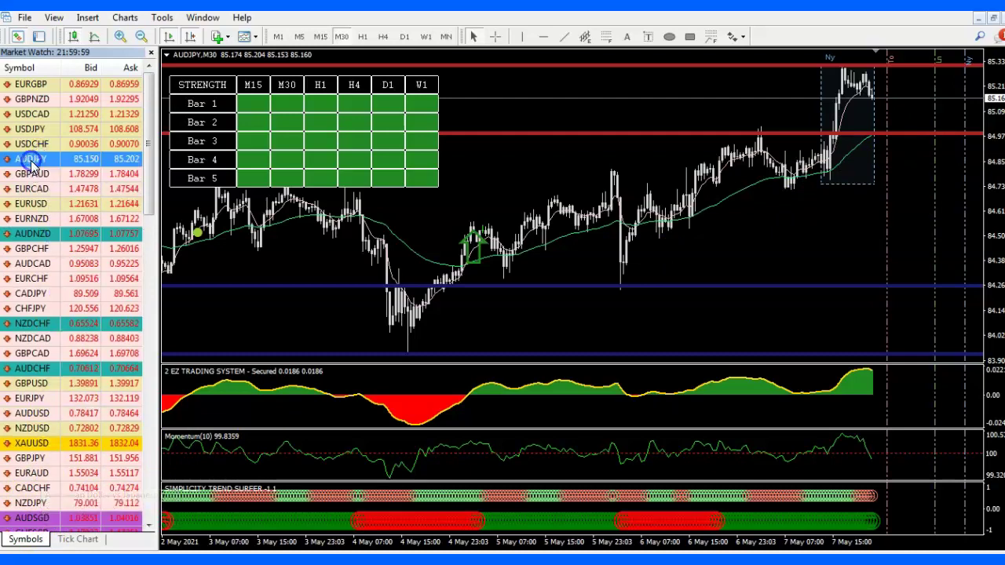
View the CADCHF chart on M30, followed by the NZDJPY chart.
click(46, 487)
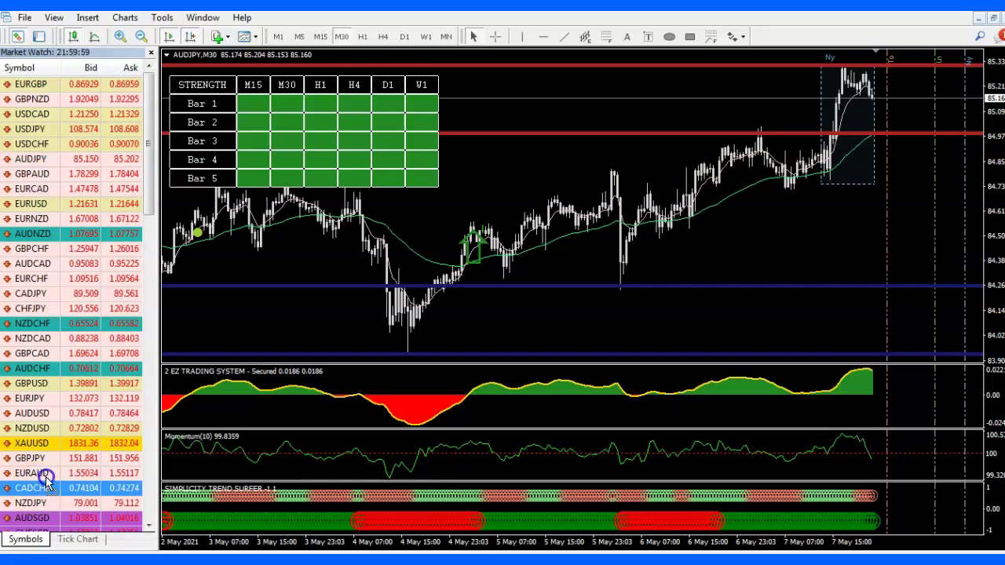
drag(247, 299, 247, 299)
click(251, 305)
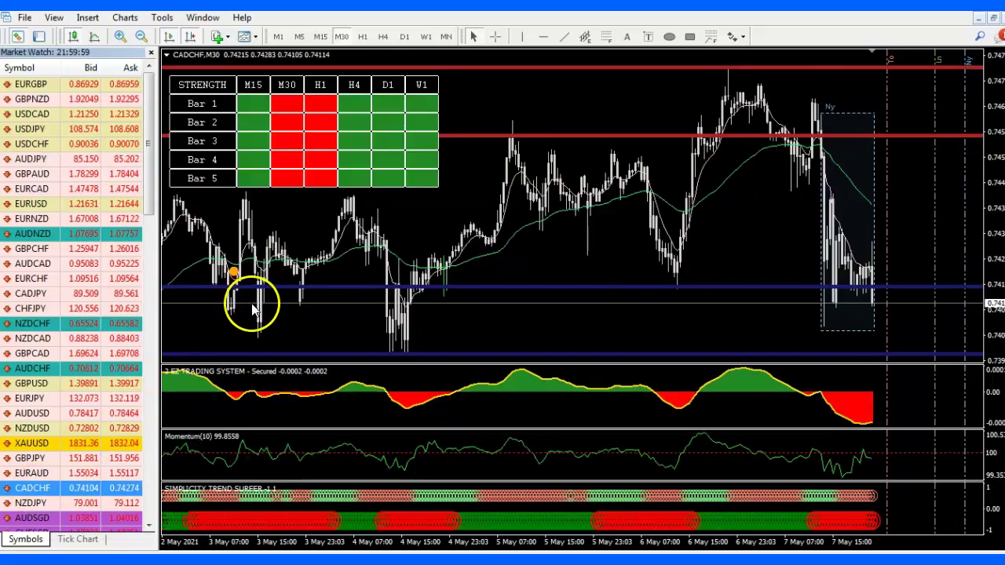
drag(79, 518, 179, 314)
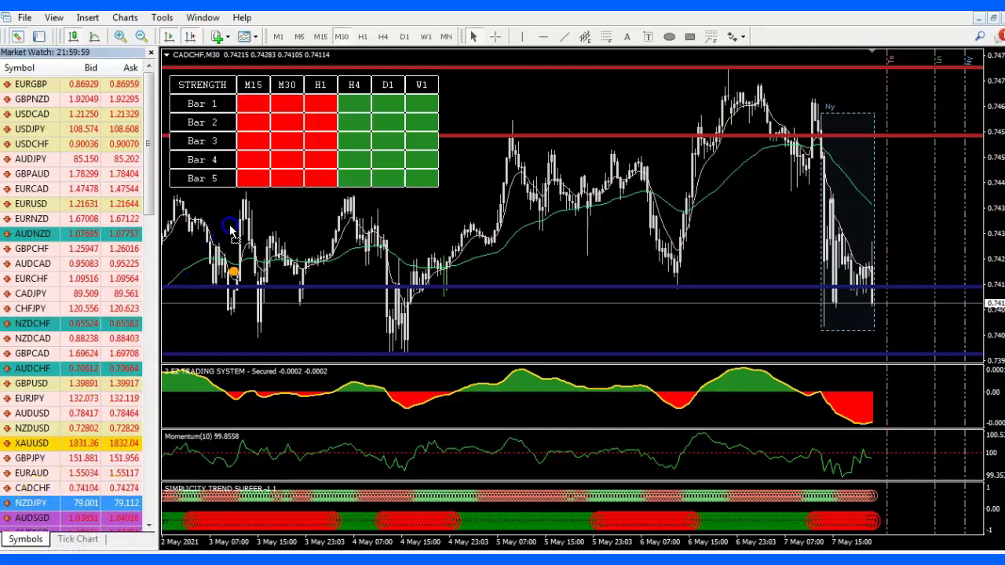
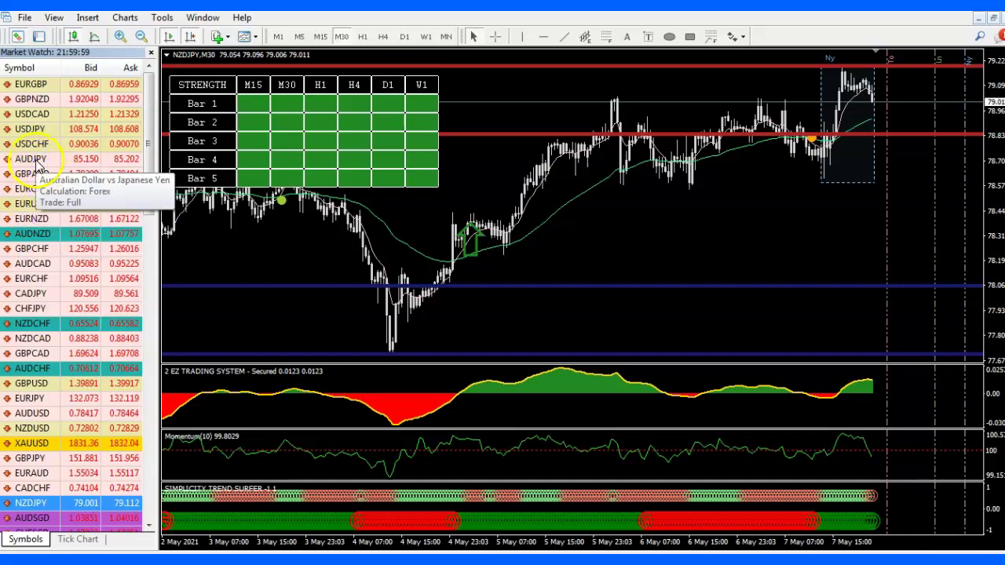
Reopen the AUDJPY chart and examine its trend and indicators on M30, H4, D1 and H1, ending on M30.
click(35, 161)
drag(204, 234, 202, 234)
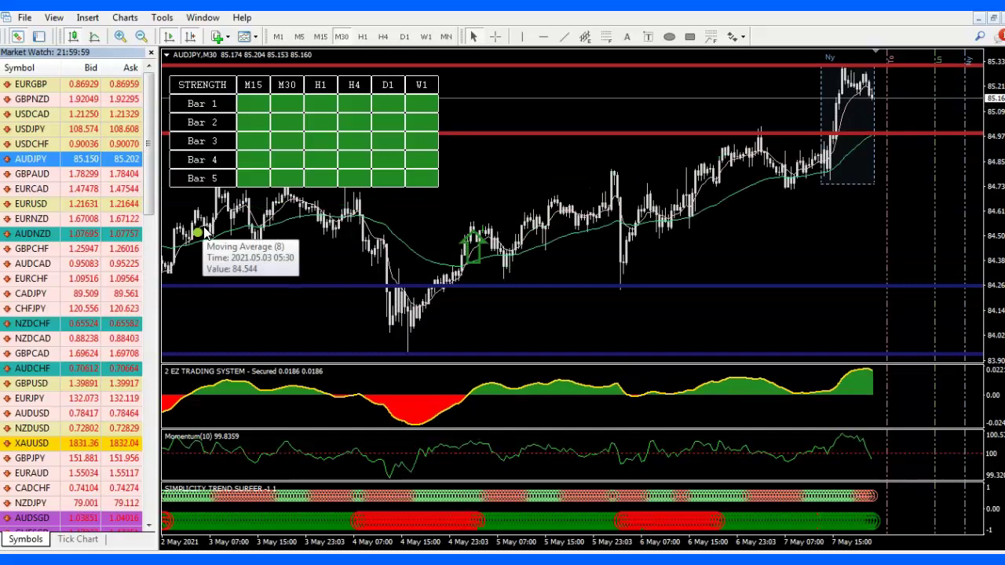
click(198, 240)
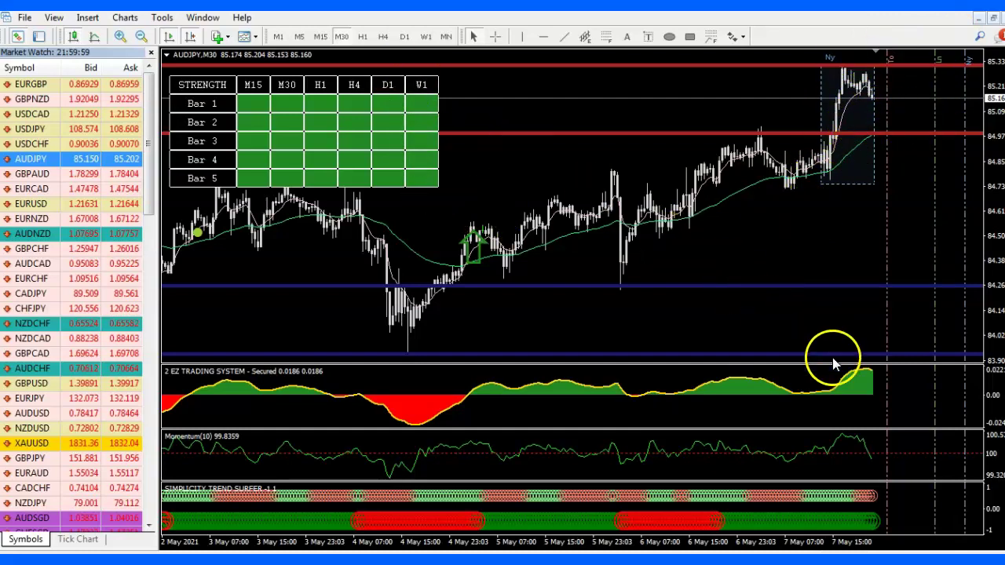
click(382, 37)
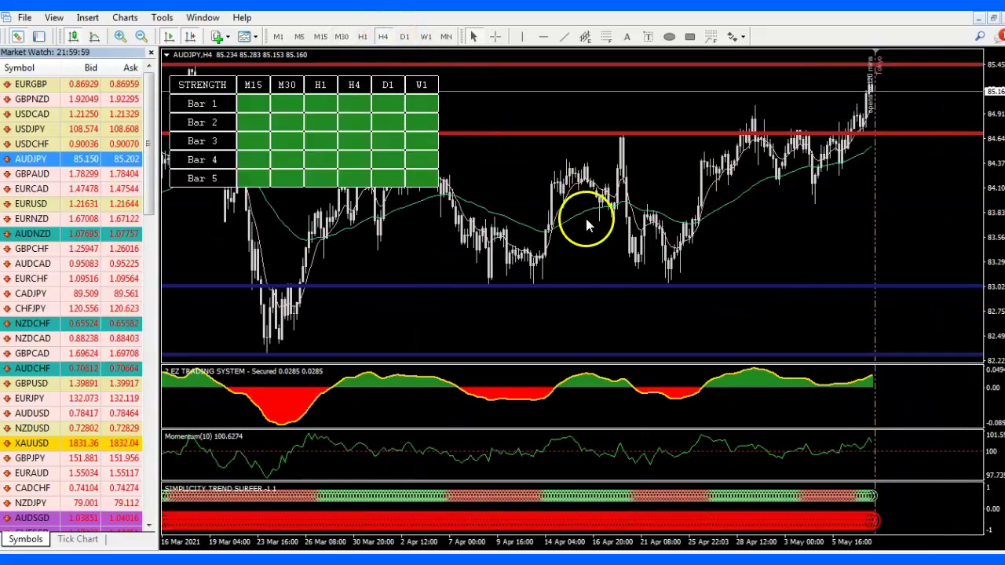
click(403, 36)
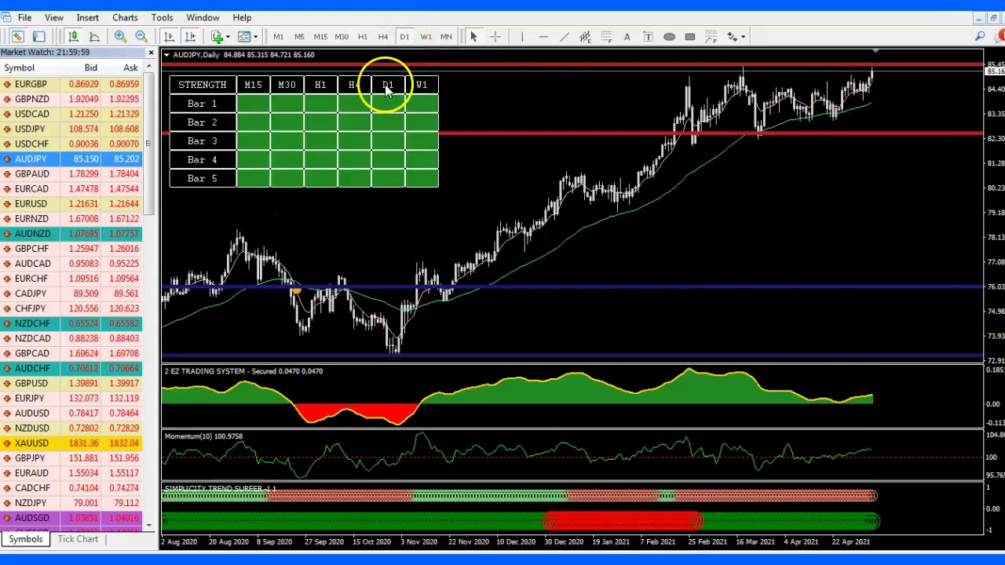
click(383, 38)
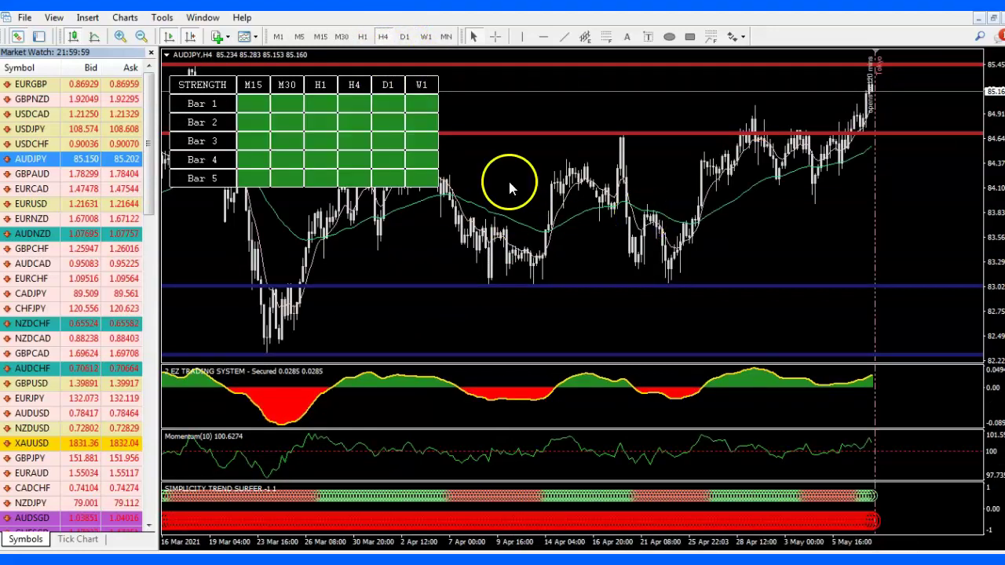
click(360, 38)
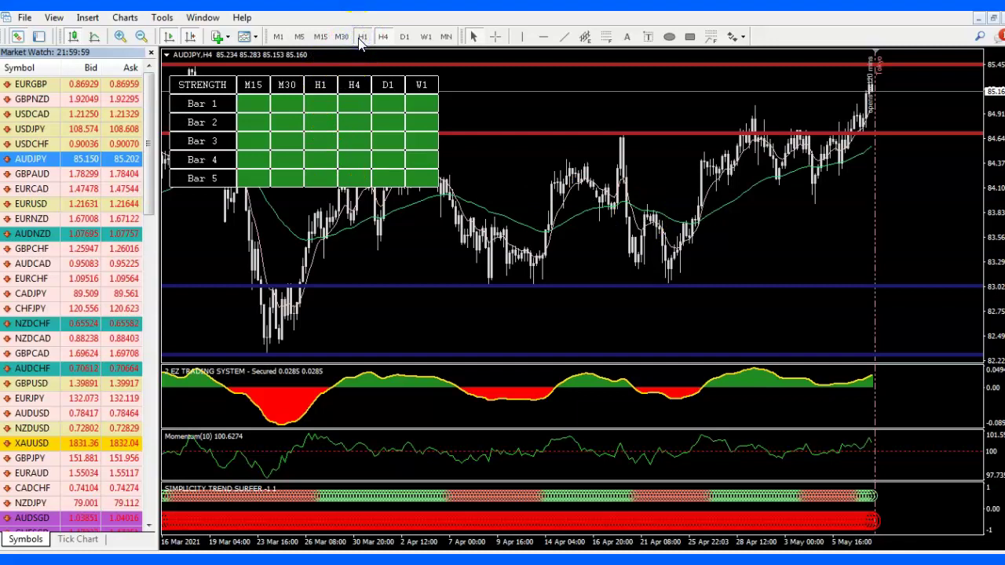
click(771, 198)
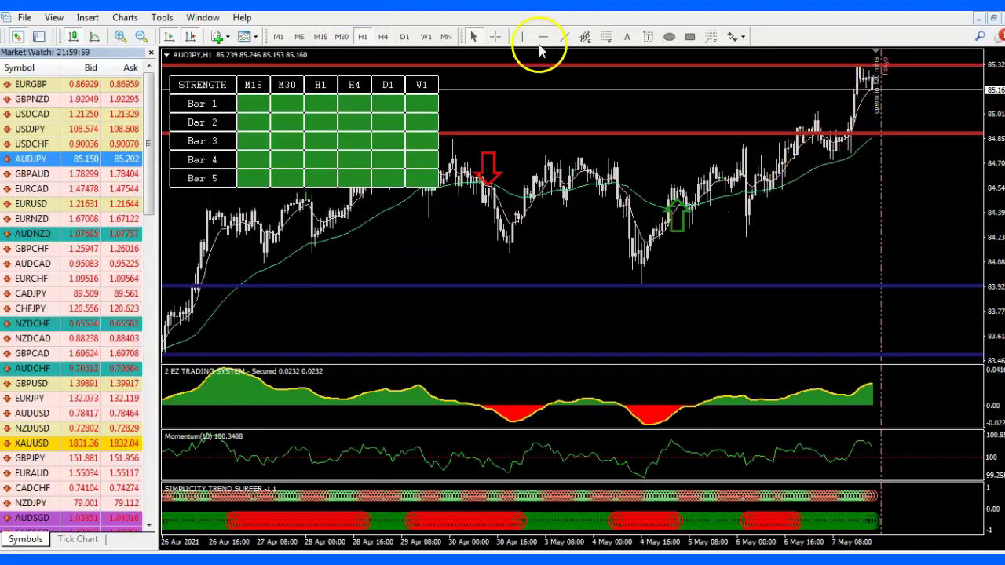
click(341, 37)
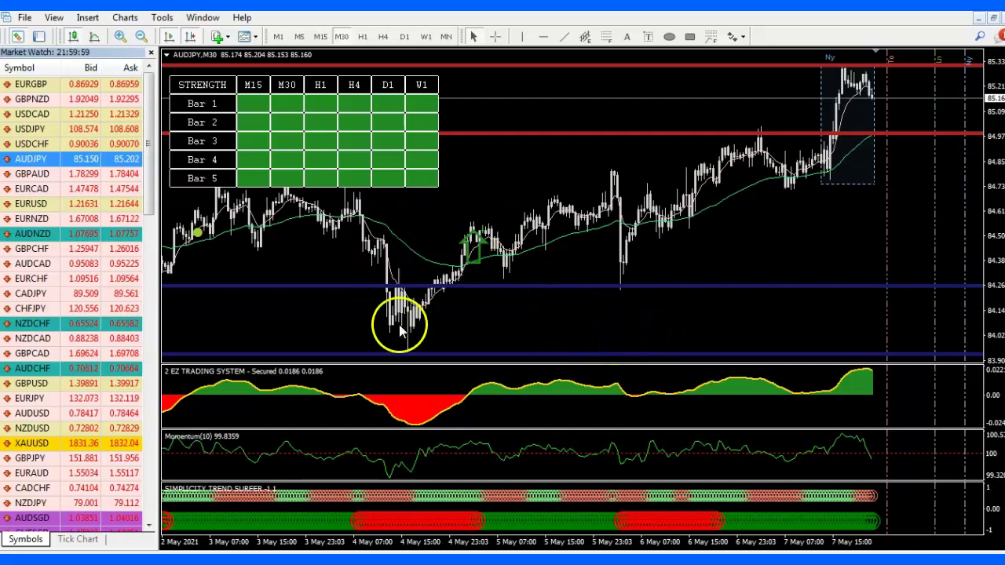
click(539, 386)
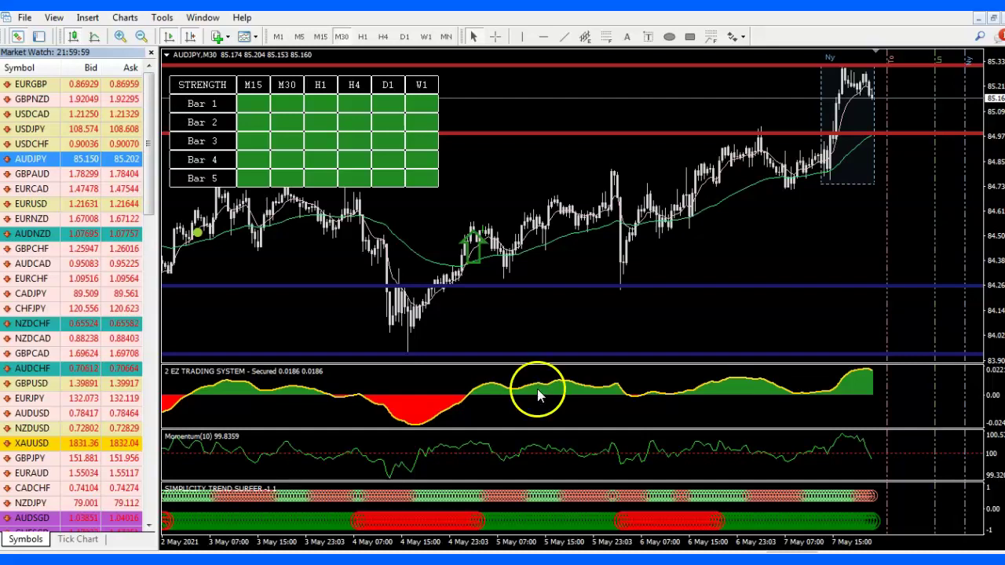